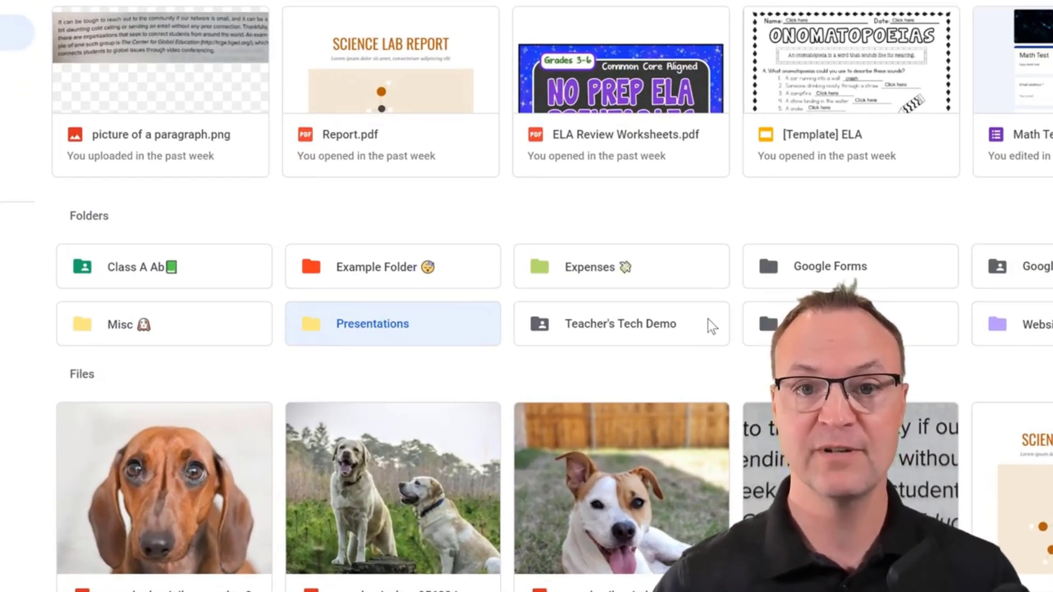
Pick the green swatch from the Presentations folder's Change color palette
{"action": "right_click", "coordinate": [462, 337]}
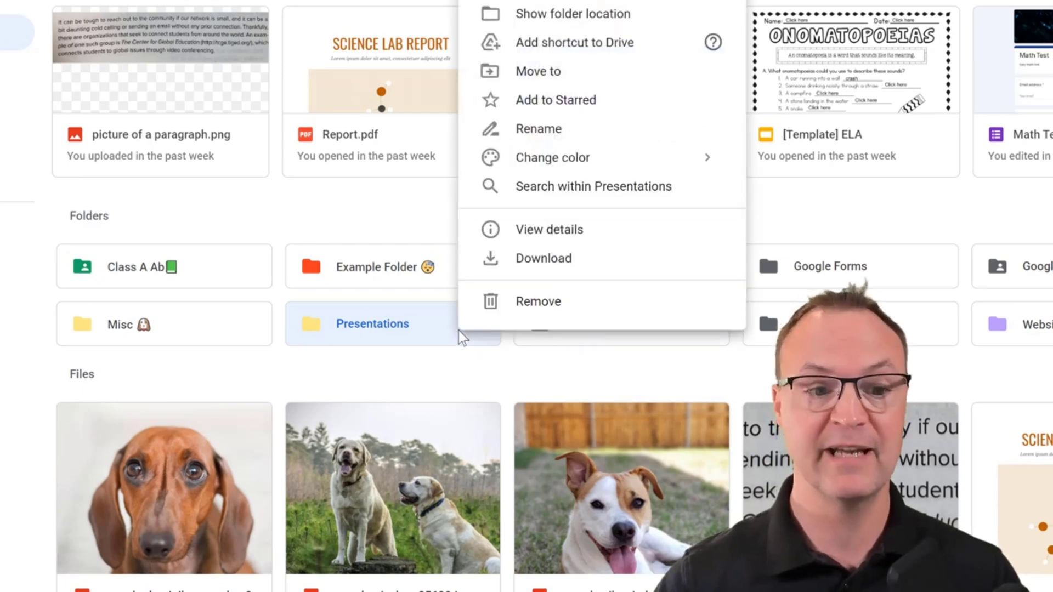
{"action": "mouse_move", "coordinate": [650, 168]}
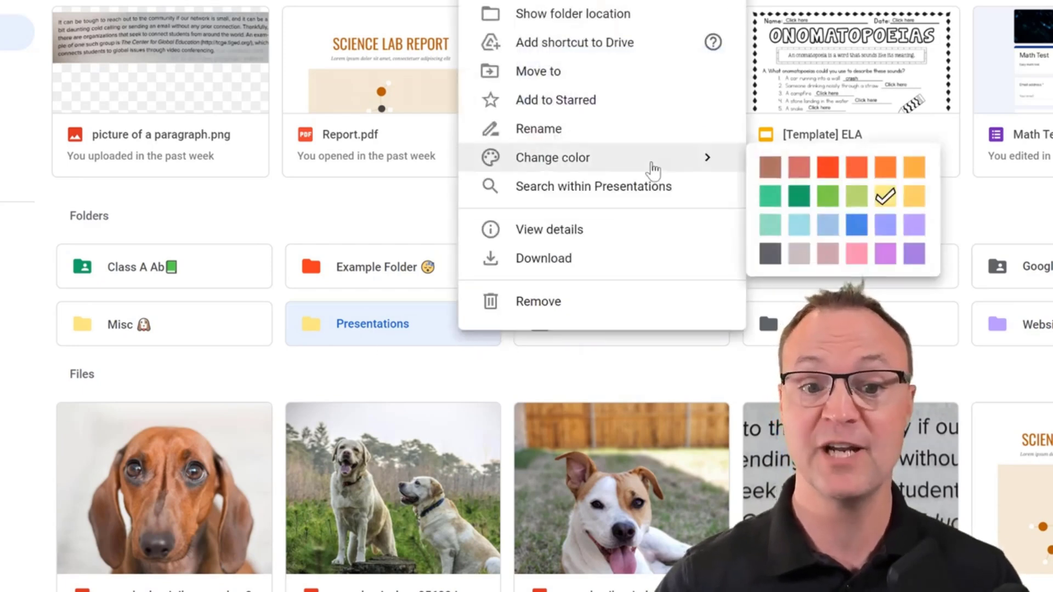
{"action": "left_click", "coordinate": [818, 196]}
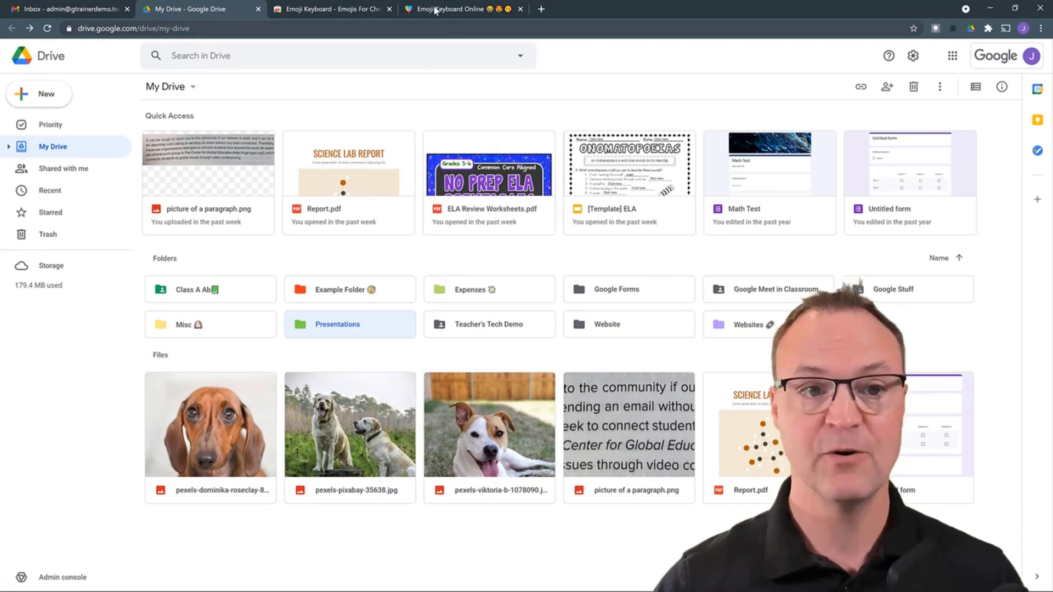
Copy the Woman Dancing emoji on Emoji Keyboard Online and return to the My Drive tab
{"action": "left_click", "coordinate": [435, 10]}
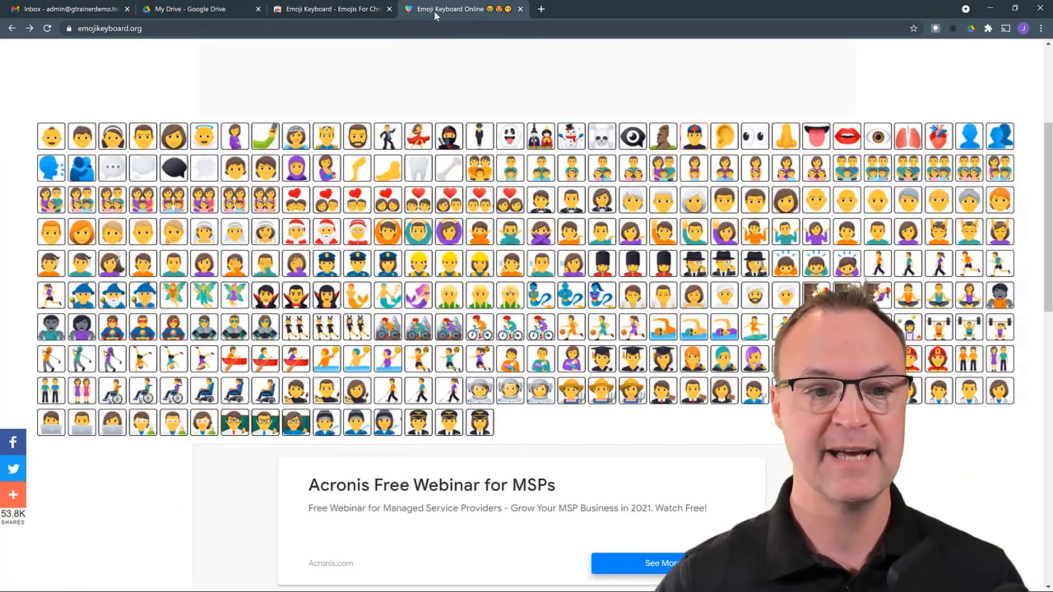
{"action": "left_click", "coordinate": [419, 136]}
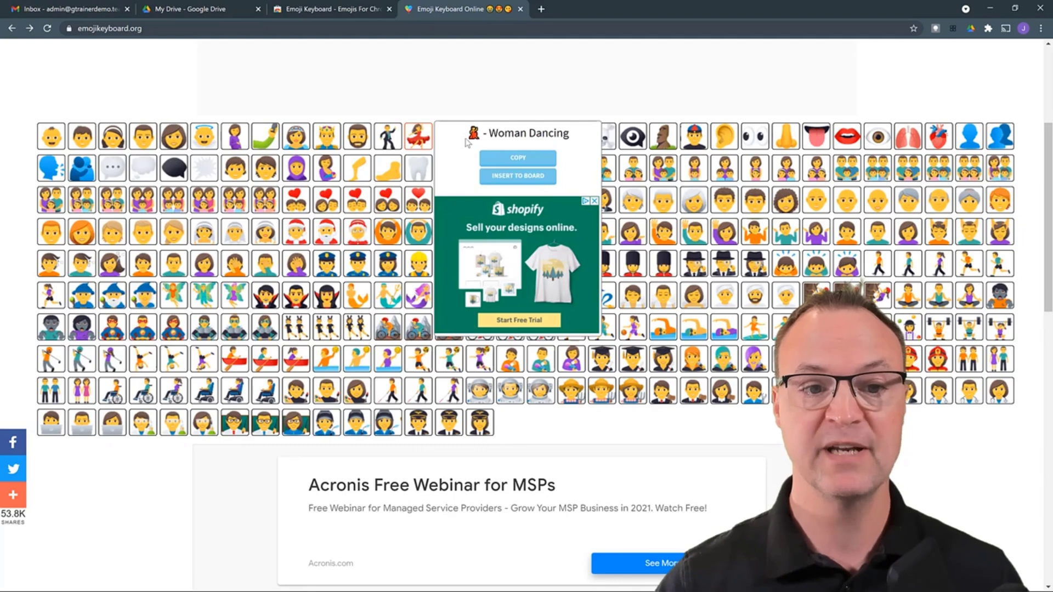
{"action": "left_click", "coordinate": [517, 158]}
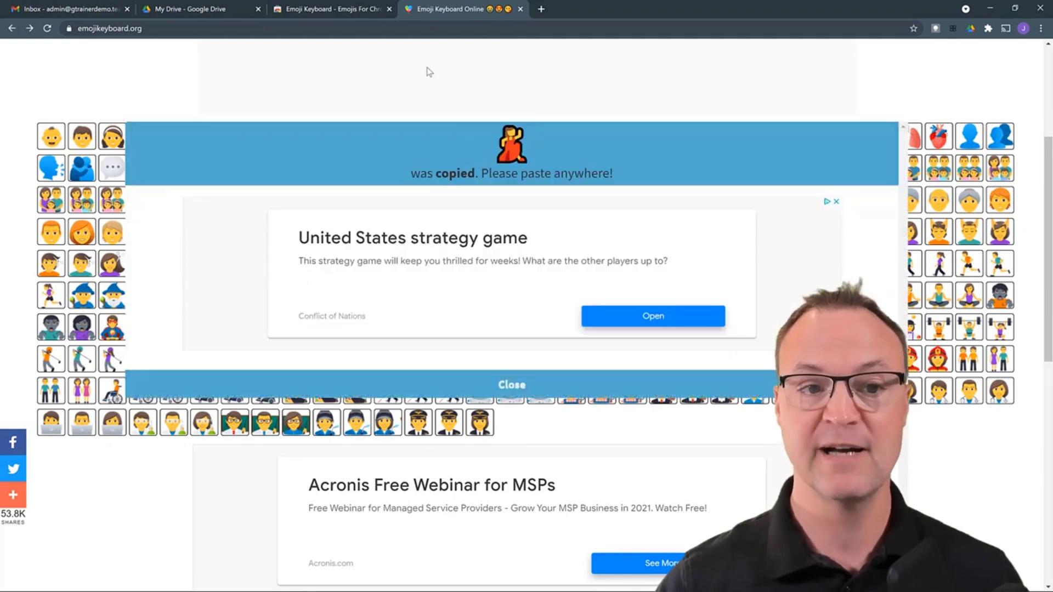
{"action": "left_click", "coordinate": [210, 10]}
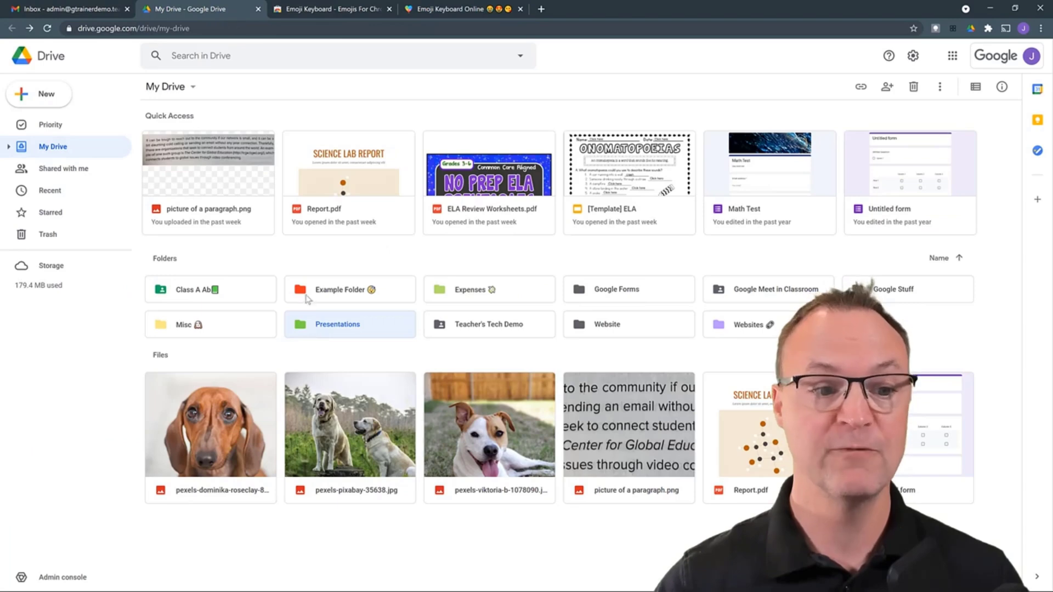
Rename the Presentations folder to 'Presentations 💃' by pasting the emoji after its name
{"action": "right_click", "coordinate": [359, 329]}
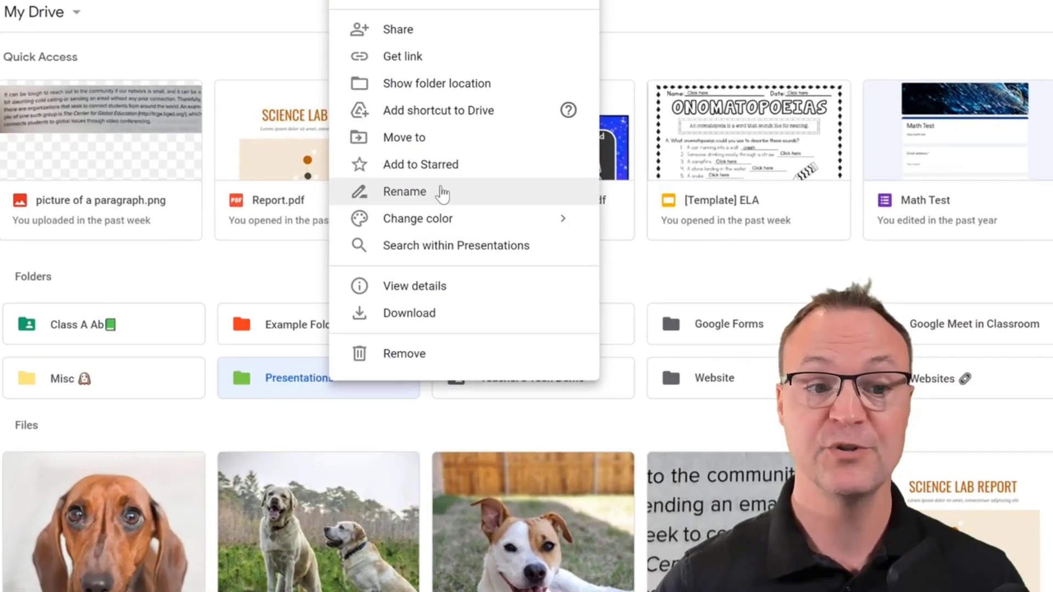
{"action": "left_click", "coordinate": [406, 203]}
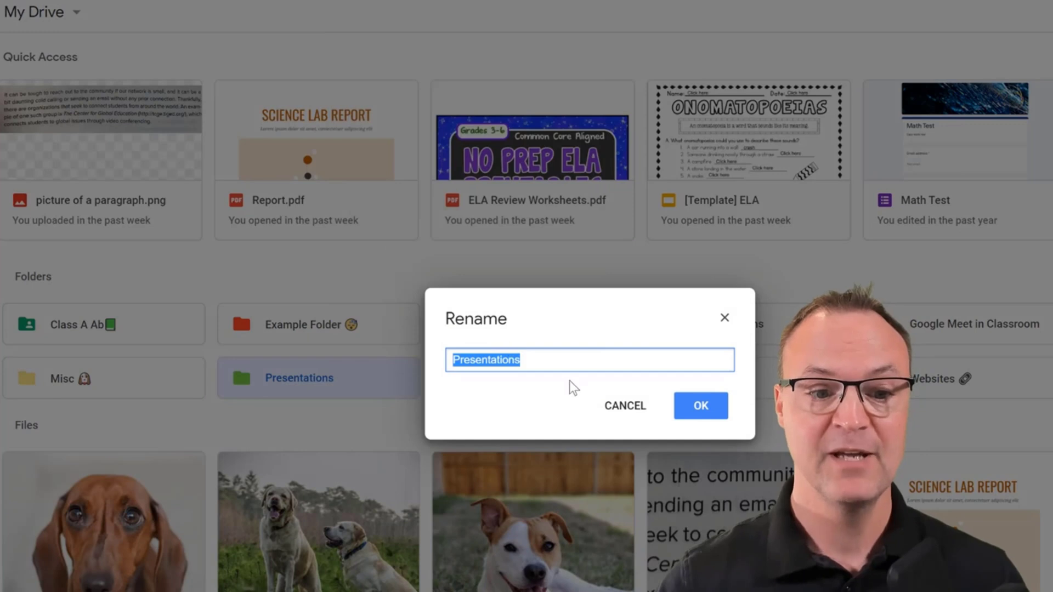
{"action": "left_click", "coordinate": [554, 362]}
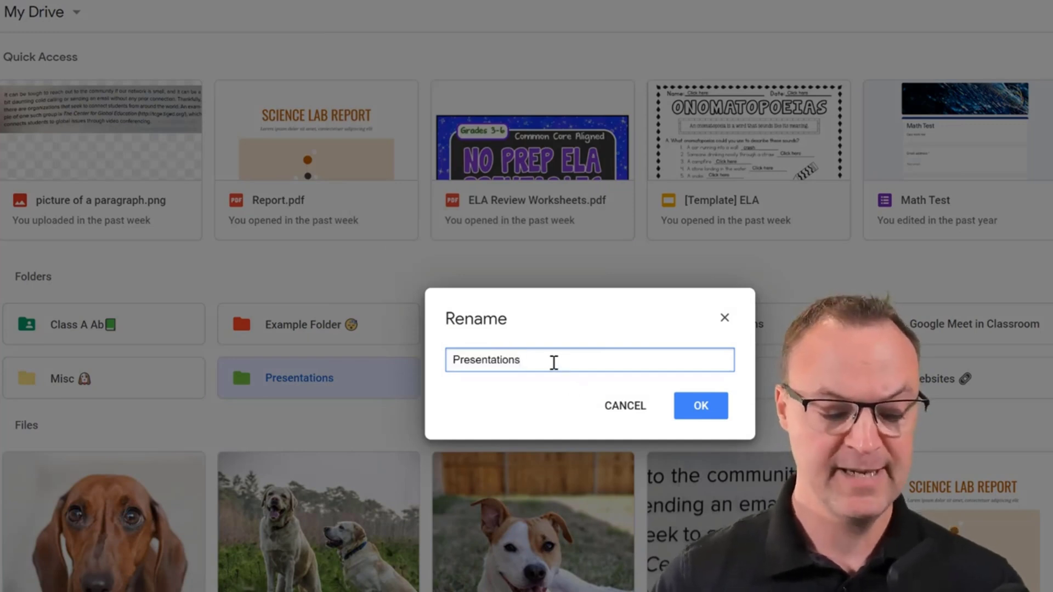
{"action": "key", "text": "ctrl+v"}
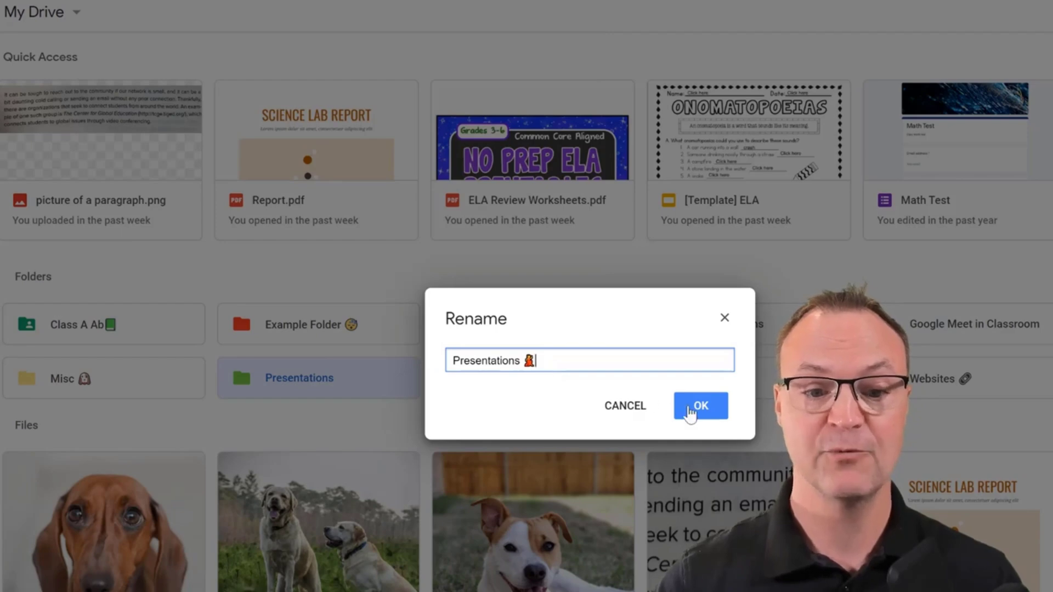
{"action": "left_click", "coordinate": [694, 409]}
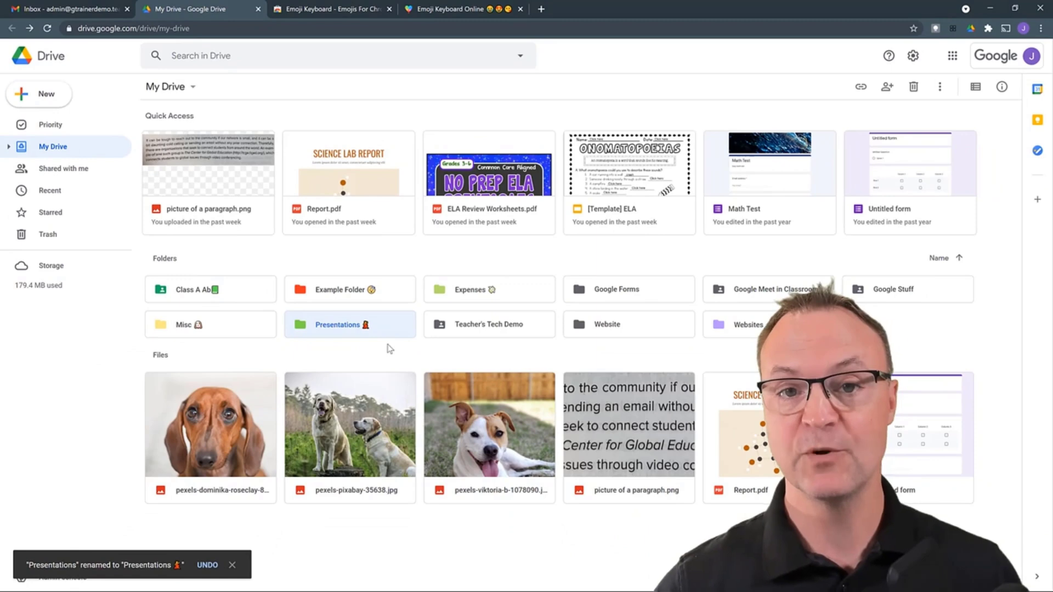
Add the Emoji Keyboard - Emojis For Chrome extension to Chrome from its Web Store page
{"action": "left_click", "coordinate": [348, 12]}
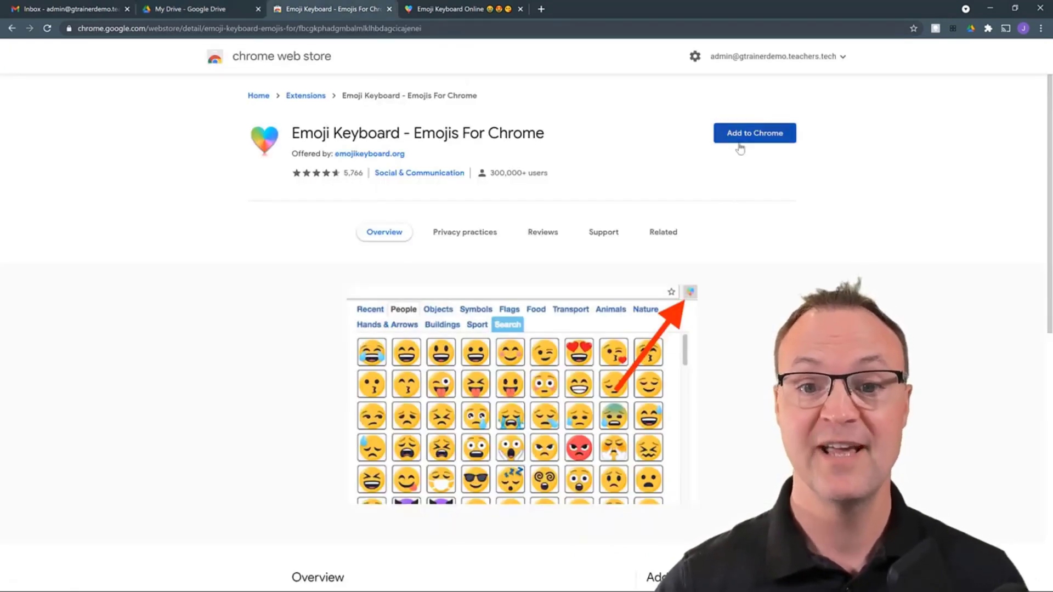
{"action": "left_click", "coordinate": [771, 133]}
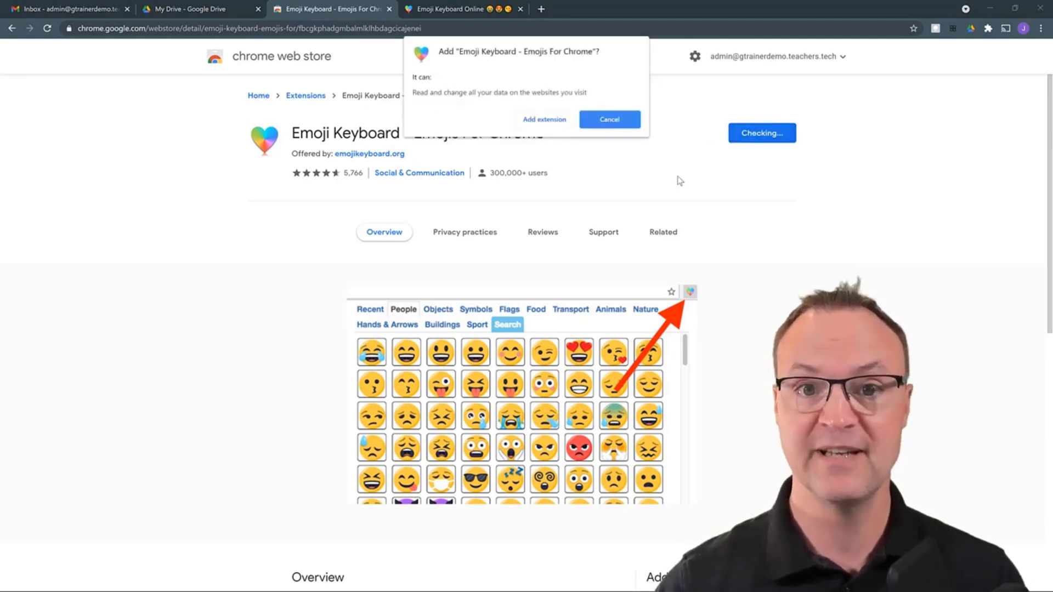
{"action": "left_click", "coordinate": [545, 119]}
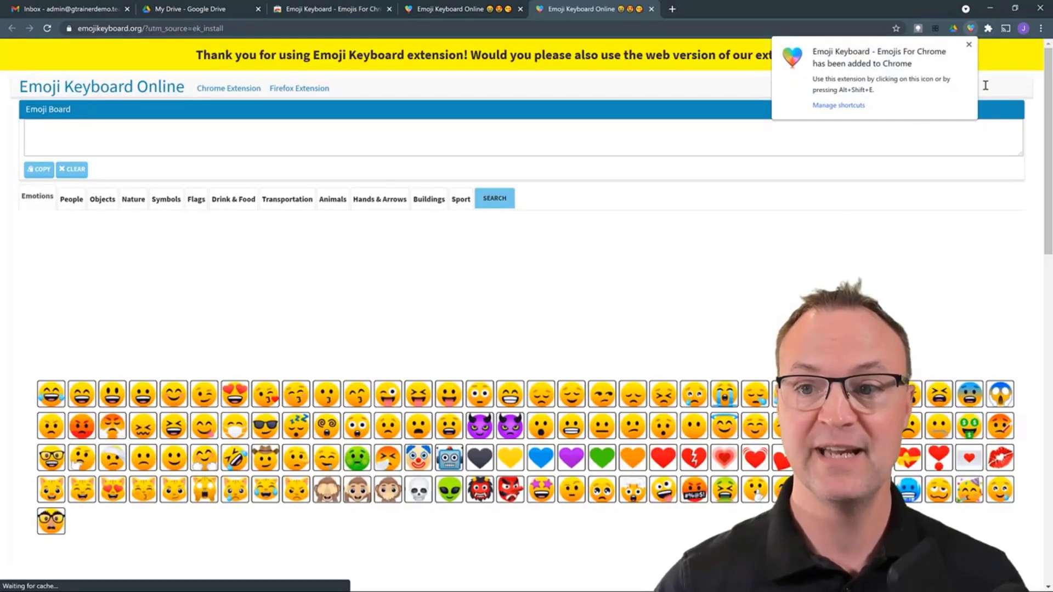
{"action": "left_click", "coordinate": [968, 45]}
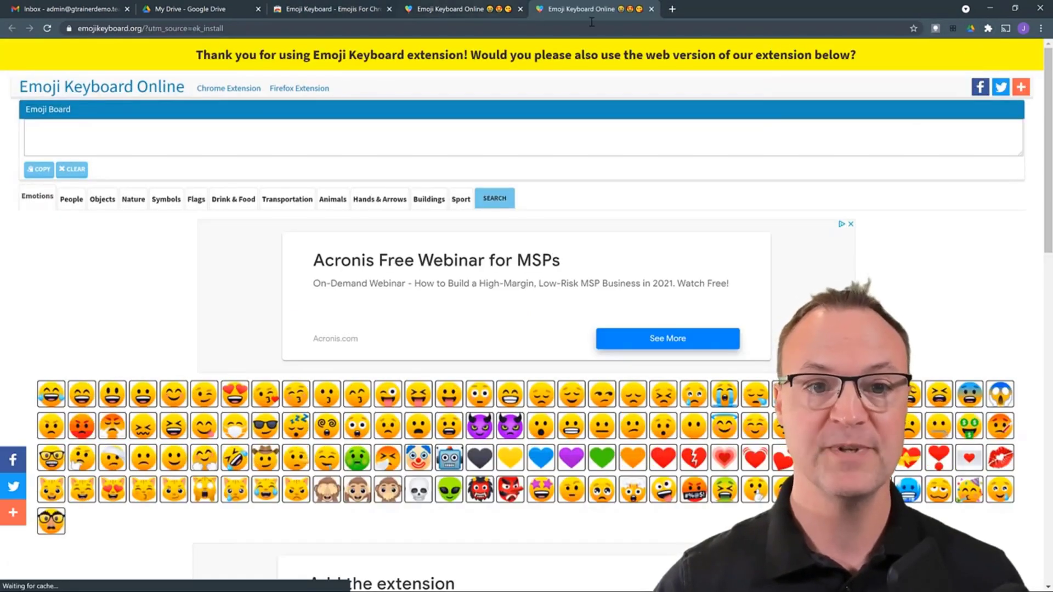
{"action": "left_click", "coordinate": [651, 8]}
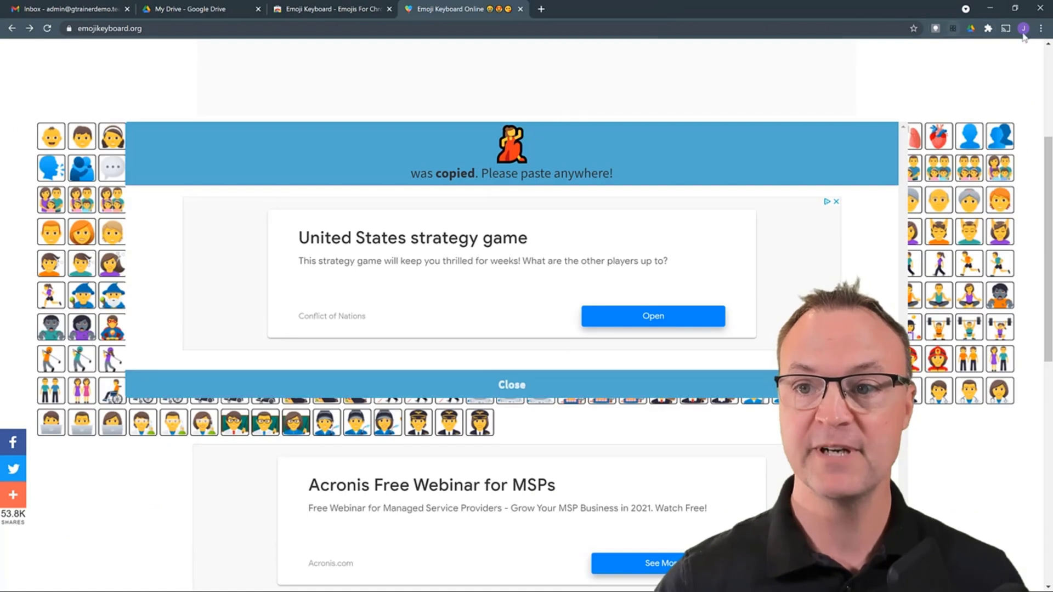
Pin Emoji Keyboard to the browser toolbar from the Extensions menu and return to Google Drive
{"action": "left_click", "coordinate": [989, 29]}
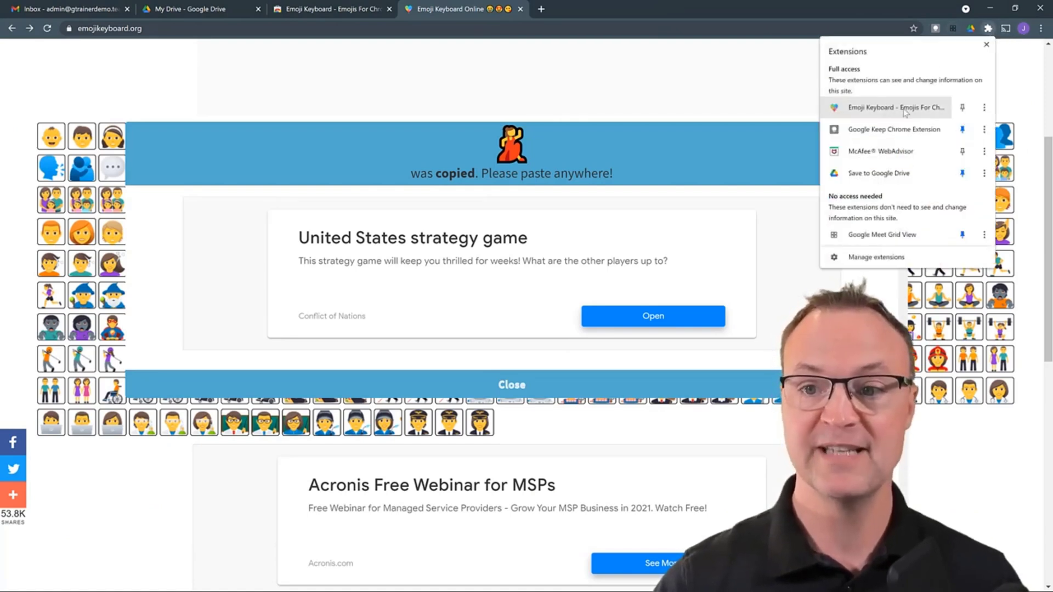
{"action": "left_click", "coordinate": [963, 106]}
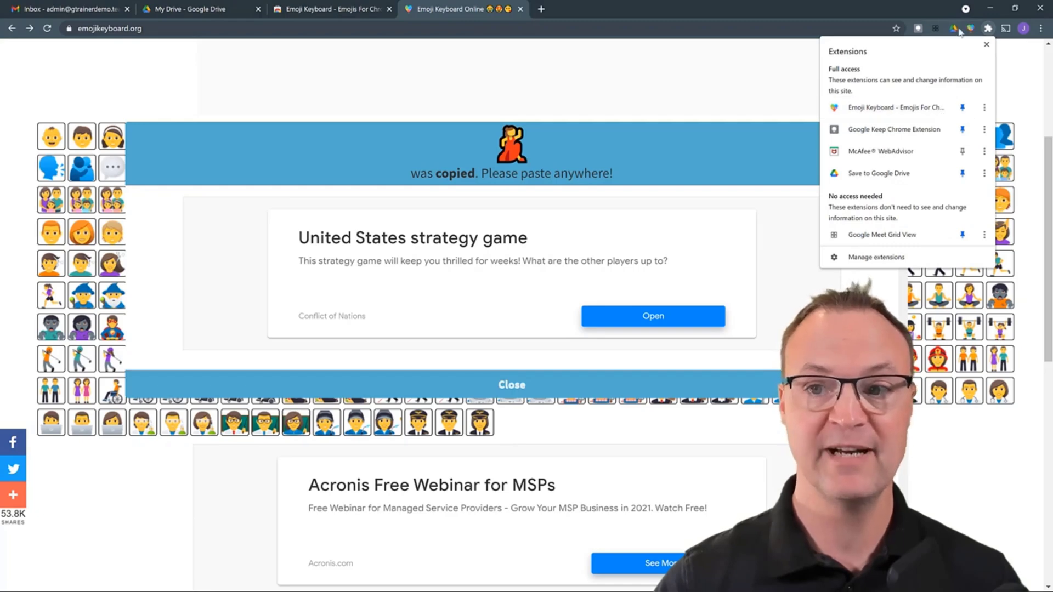
{"action": "left_click", "coordinate": [710, 80]}
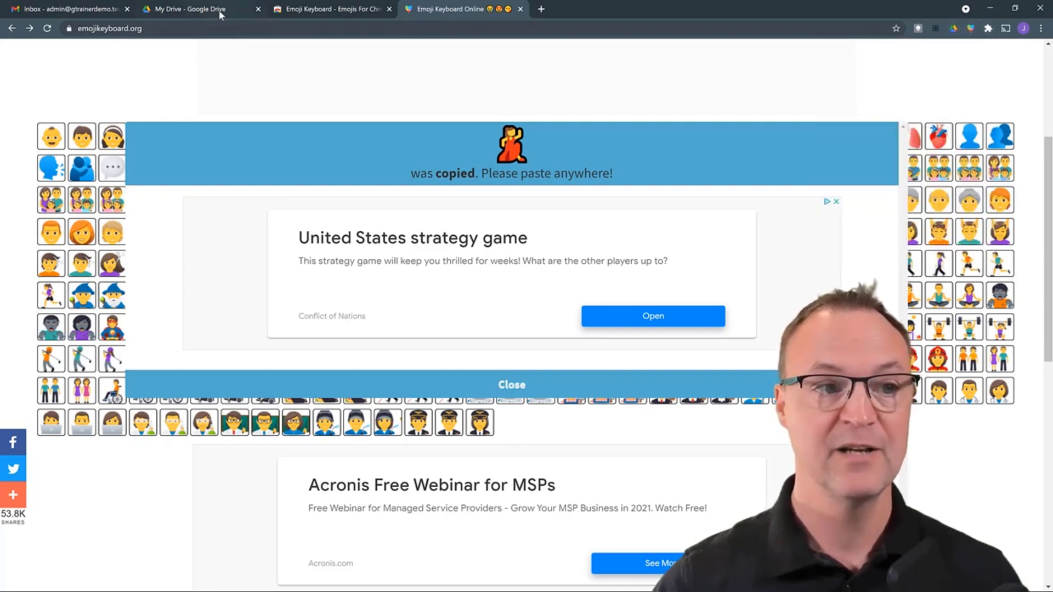
{"action": "left_click", "coordinate": [222, 11]}
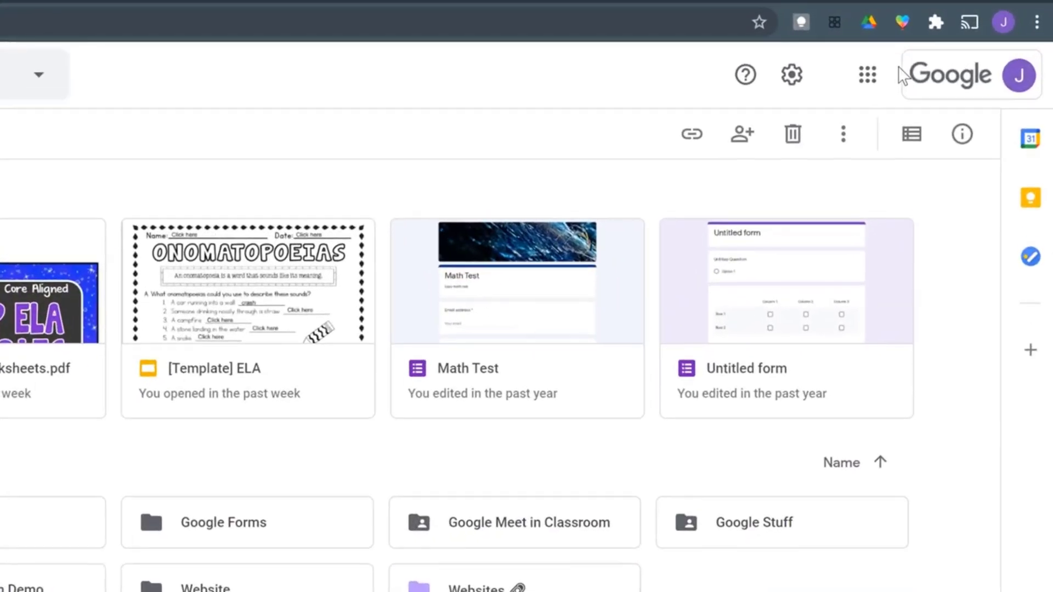
Search the Emoji Keyboard extension for 'money' and copy the Dollar Sign emoji
{"action": "left_click", "coordinate": [903, 21]}
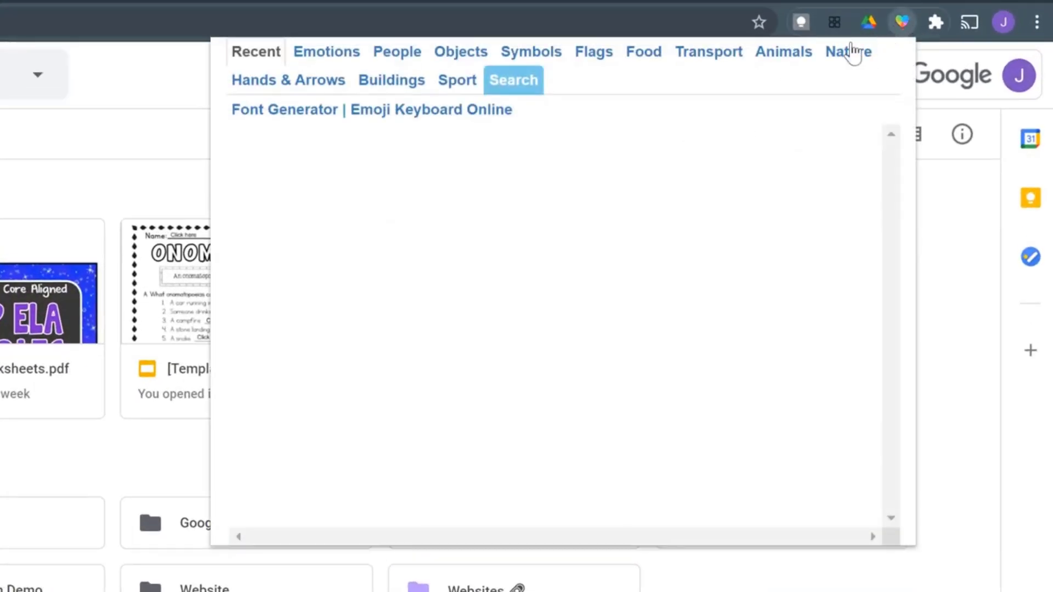
{"action": "left_click", "coordinate": [528, 83]}
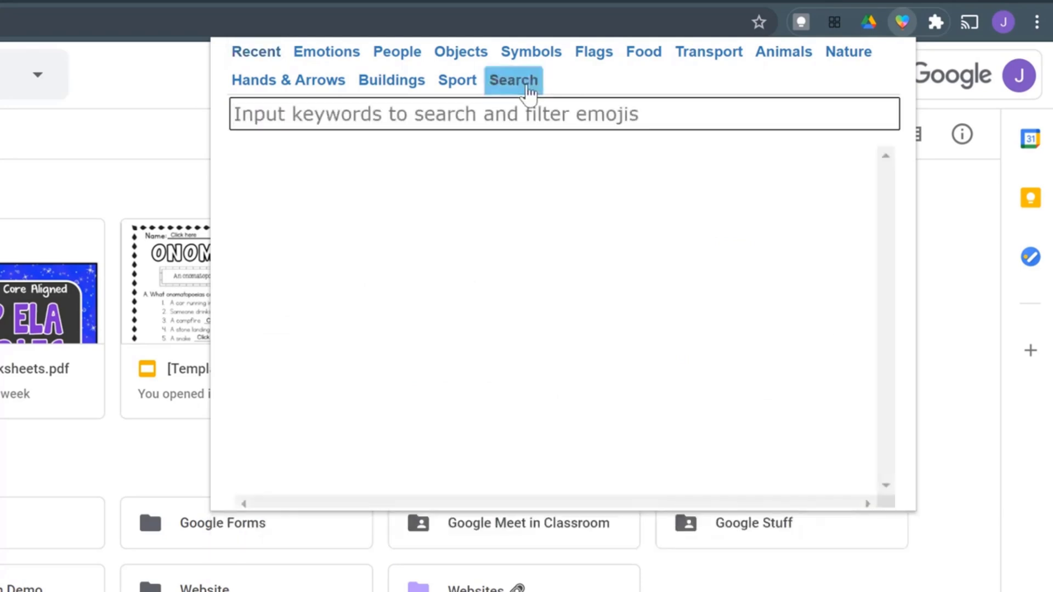
{"action": "type", "text": "money"}
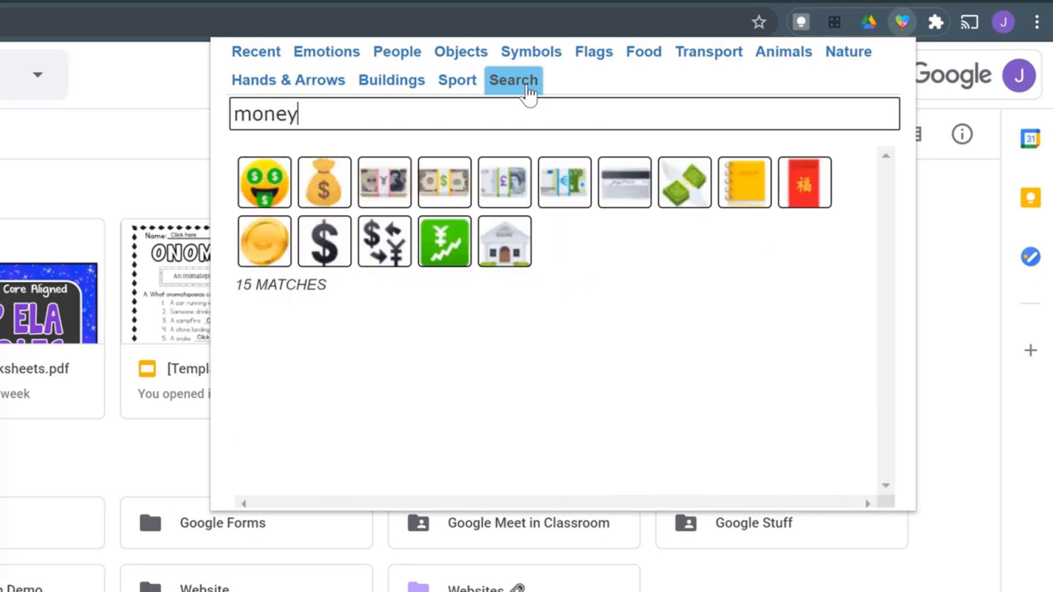
{"action": "left_click", "coordinate": [324, 241]}
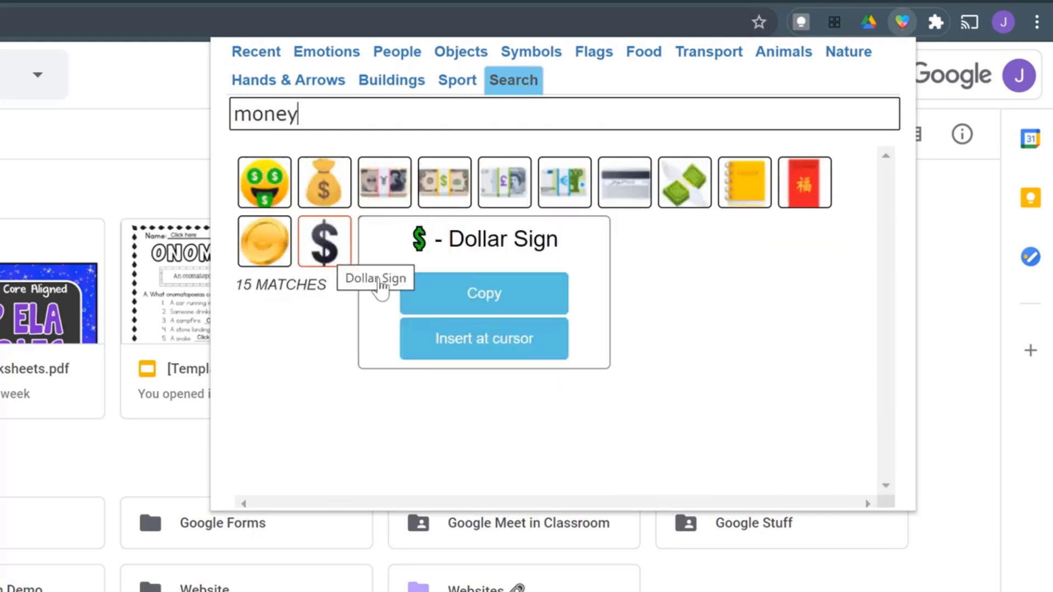
{"action": "left_click", "coordinate": [506, 299]}
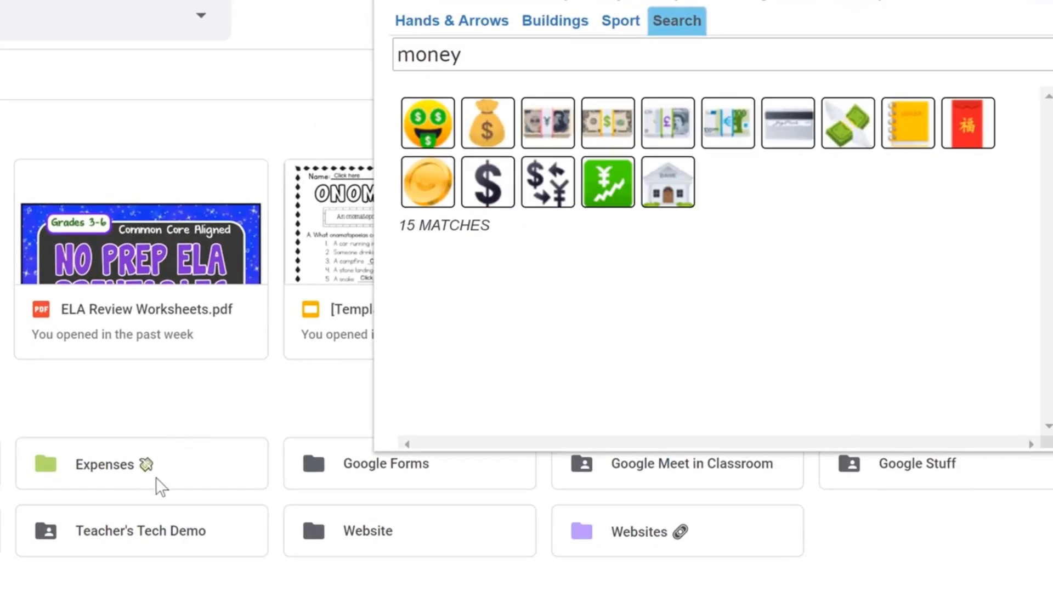
Rename the Expenses folder to 'Expenses 💲', replacing its old emoji with the pasted dollar sign
{"action": "left_click", "coordinate": [188, 475]}
{"action": "right_click", "coordinate": [188, 475]}
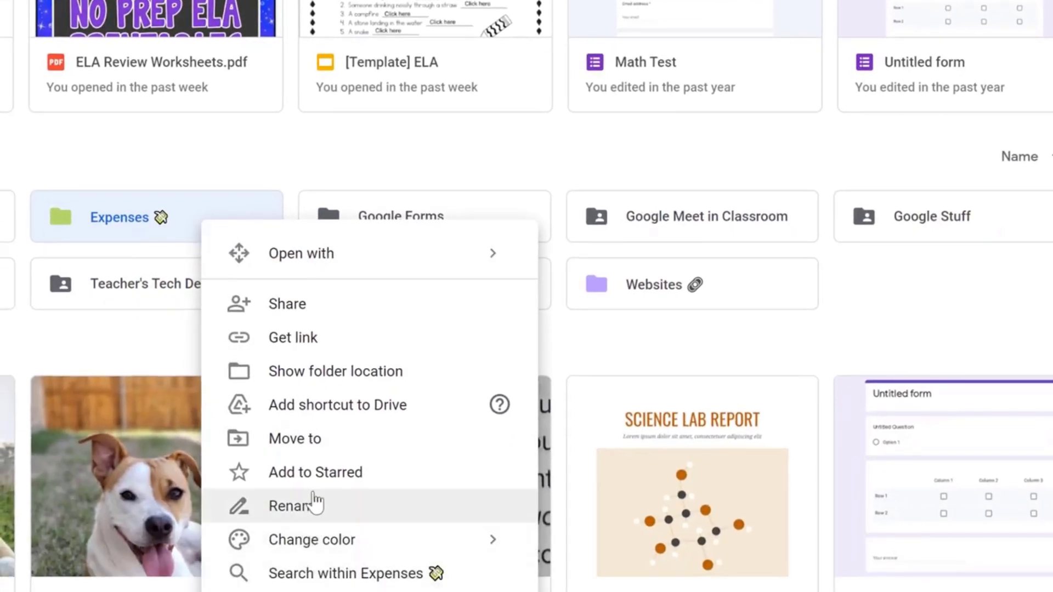
{"action": "left_click", "coordinate": [308, 550]}
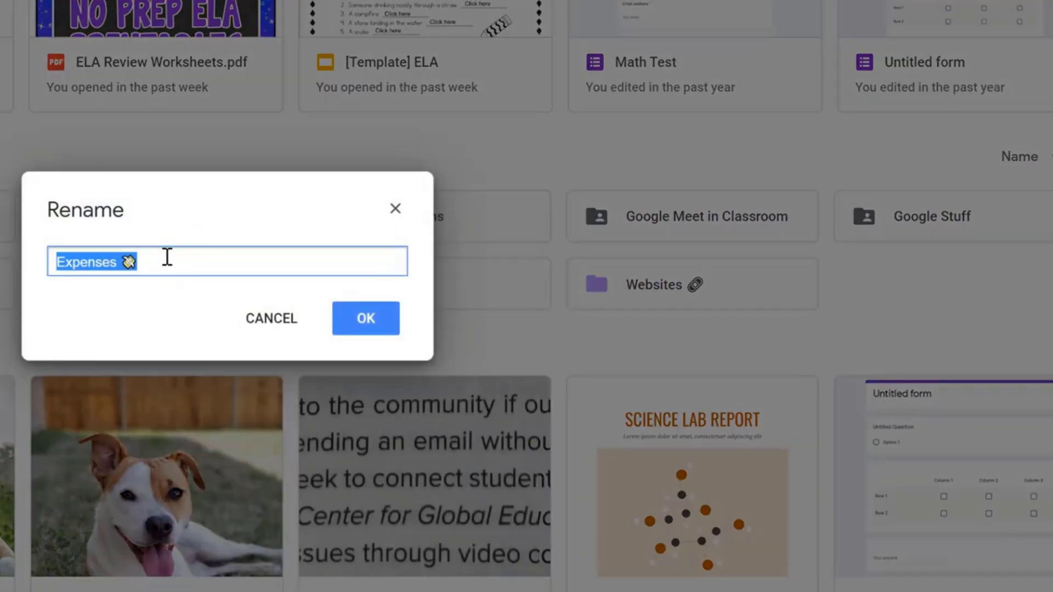
{"action": "left_click", "coordinate": [131, 262]}
{"action": "key", "text": "BackSpace"}
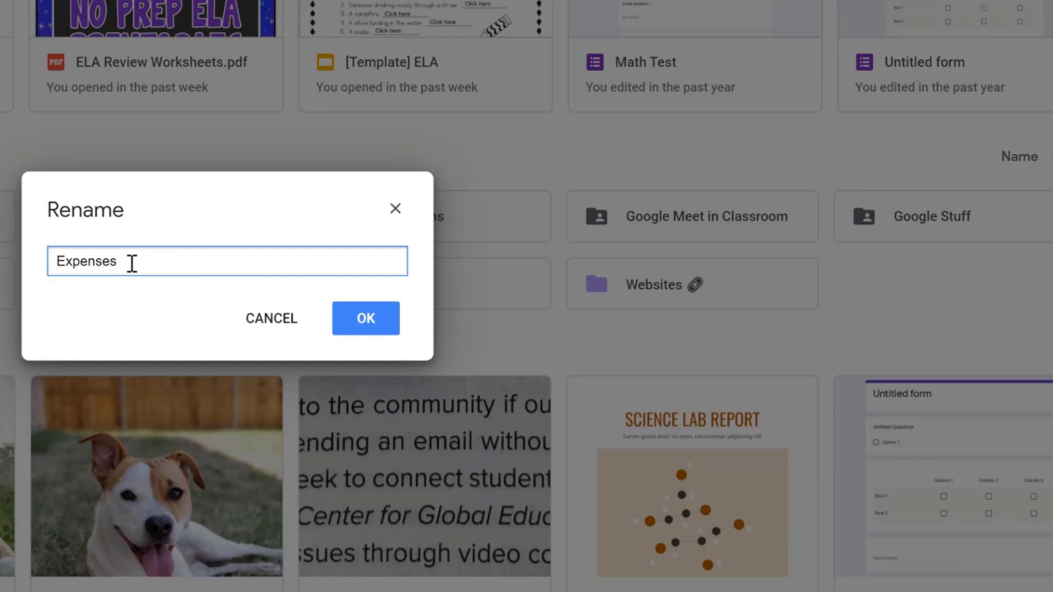
{"action": "key", "text": "ctrl+v"}
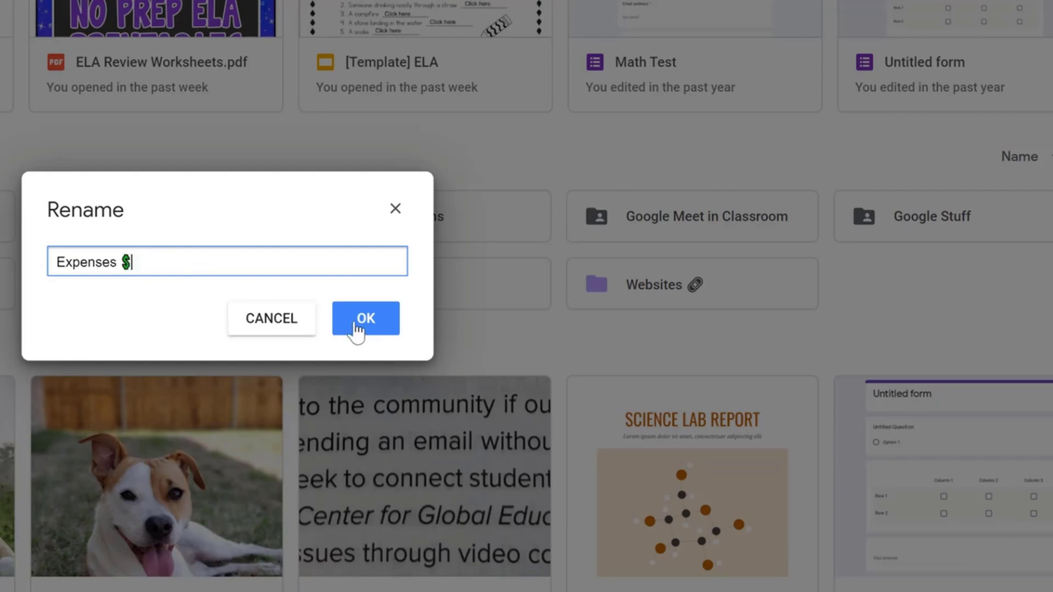
{"action": "left_click", "coordinate": [357, 328]}
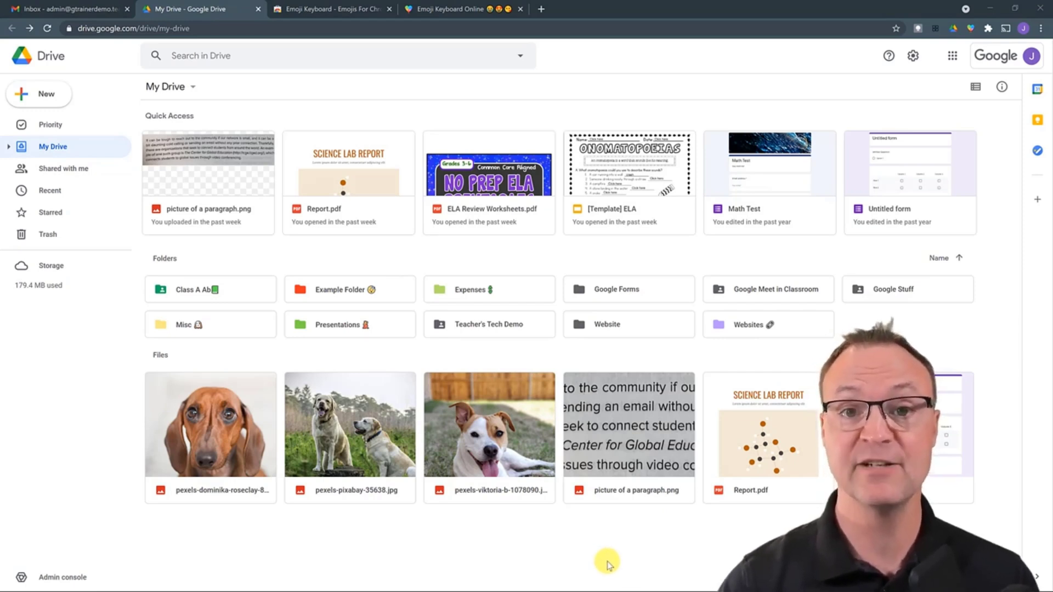
Preview Report.pdf, scrolling through its pages, then close the preview
{"action": "double_click", "coordinate": [782, 446]}
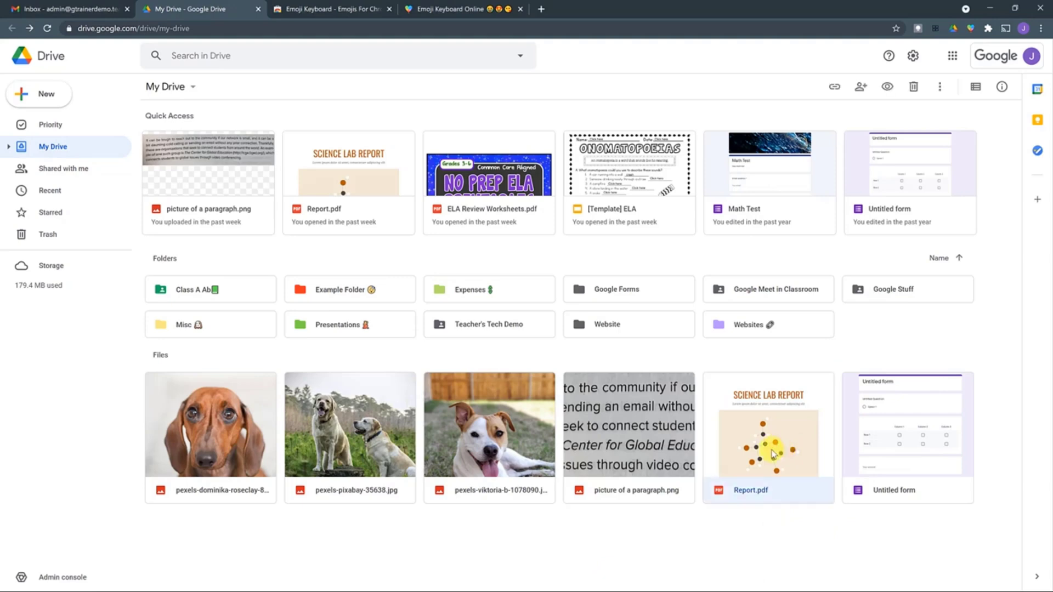
{"action": "scroll", "coordinate": [496, 383], "scroll_direction": "down", "scroll_amount": 10}
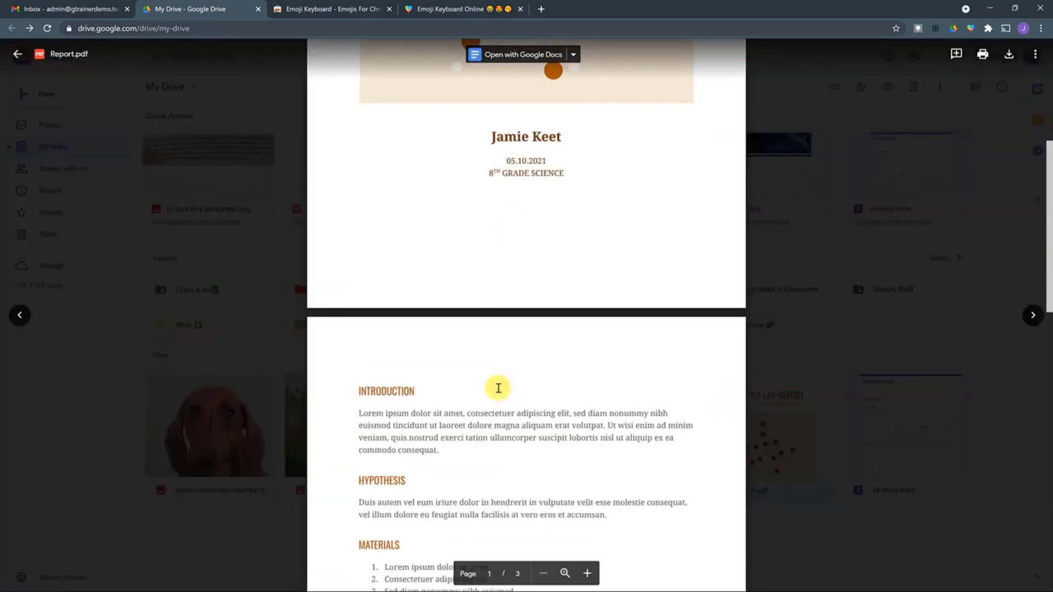
{"action": "scroll", "coordinate": [498, 388], "scroll_direction": "up", "scroll_amount": 10}
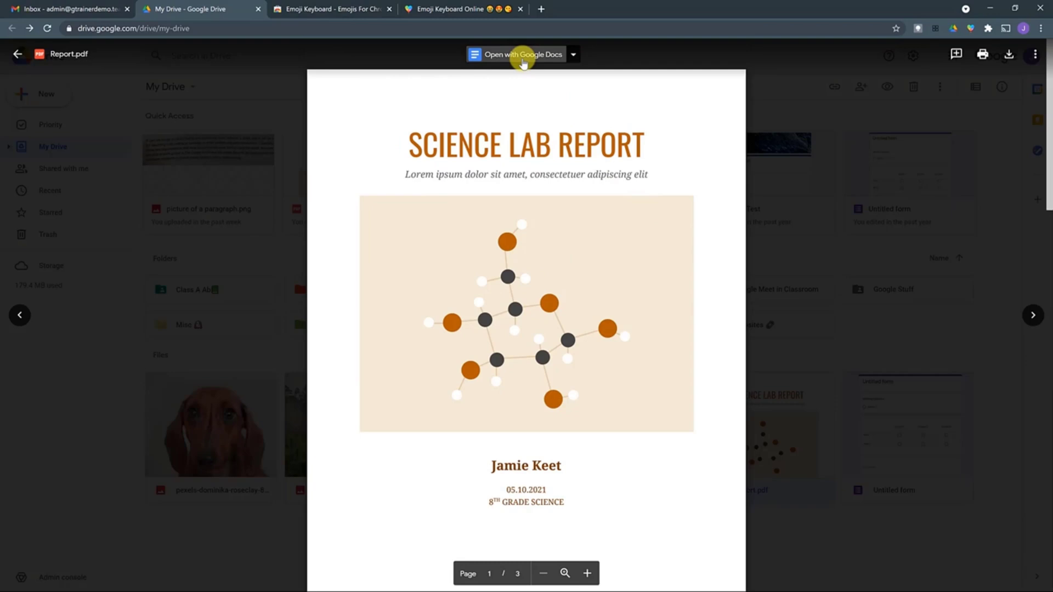
{"action": "left_click", "coordinate": [842, 351]}
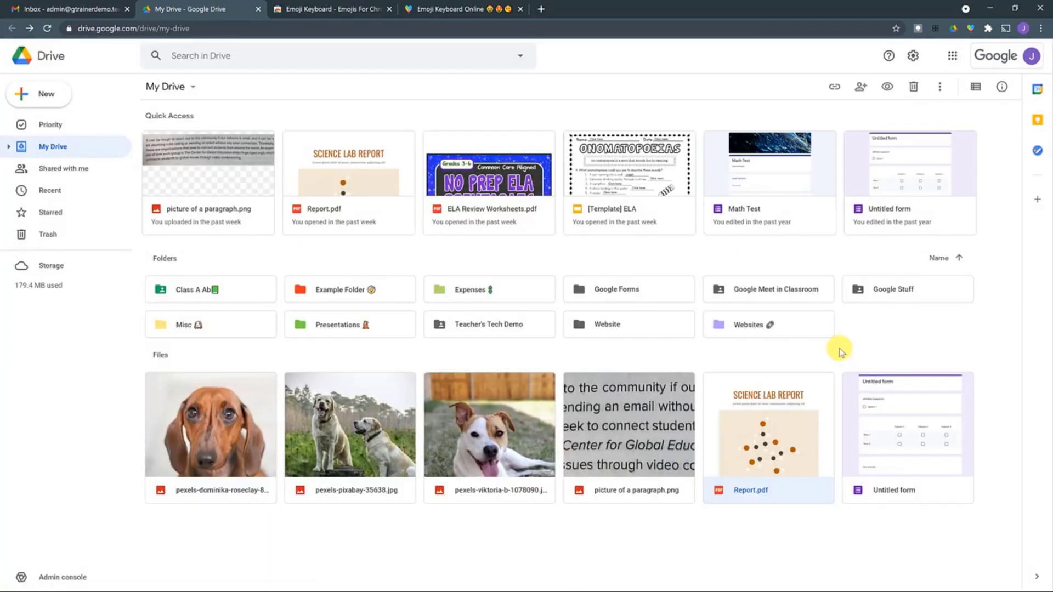
Open Report.pdf with Google Docs as an editable document
{"action": "right_click", "coordinate": [761, 420]}
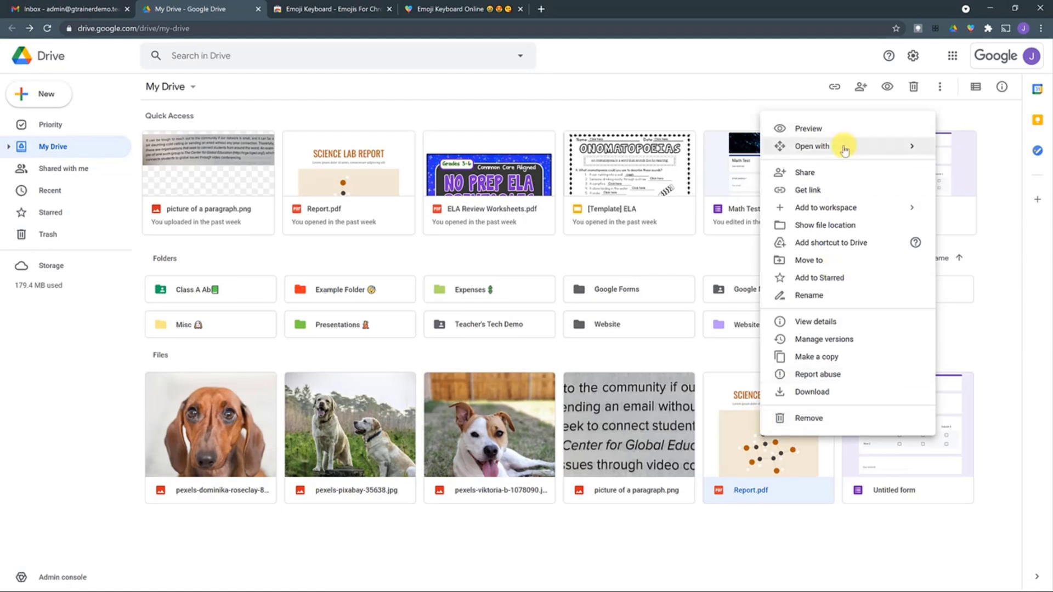
{"action": "mouse_move", "coordinate": [842, 146]}
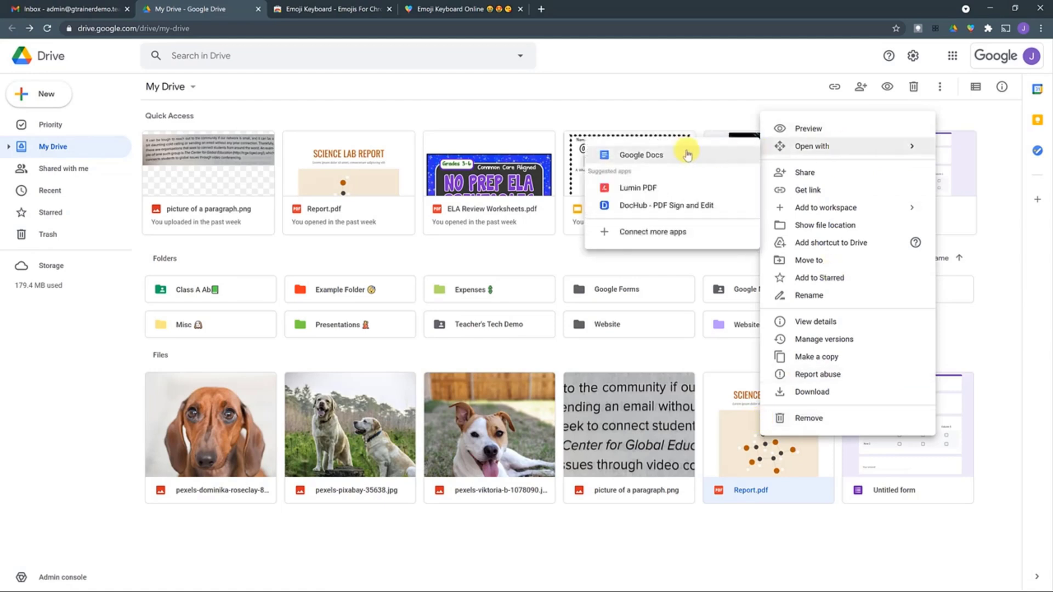
{"action": "left_click", "coordinate": [651, 157]}
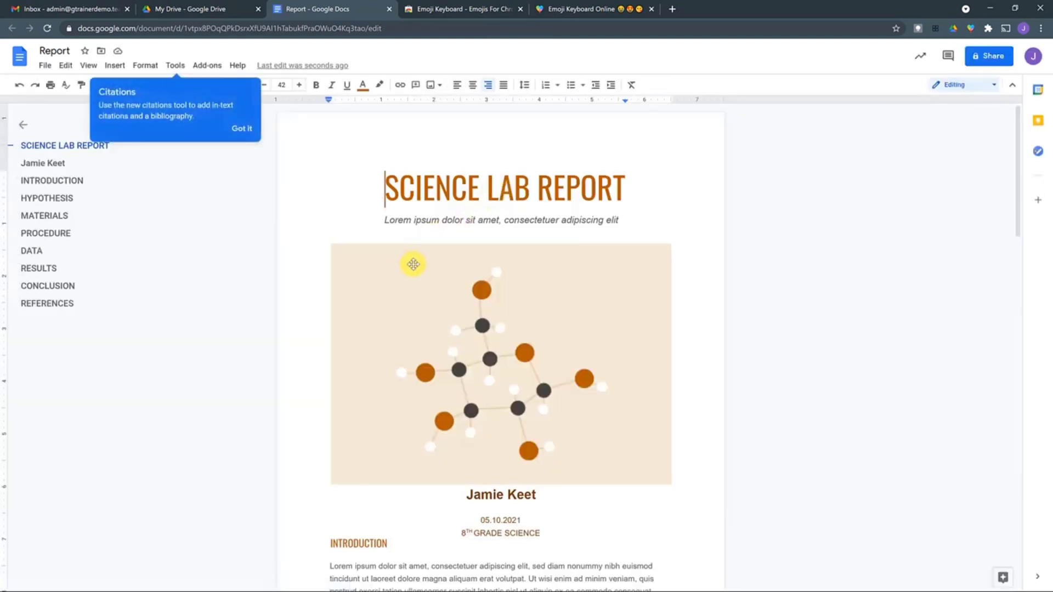
Delete a few selected words from the third line of the Introduction paragraph
{"action": "scroll", "coordinate": [423, 263], "scroll_direction": "down", "scroll_amount": 2}
{"action": "scroll", "coordinate": [462, 267], "scroll_direction": "down", "scroll_amount": 4}
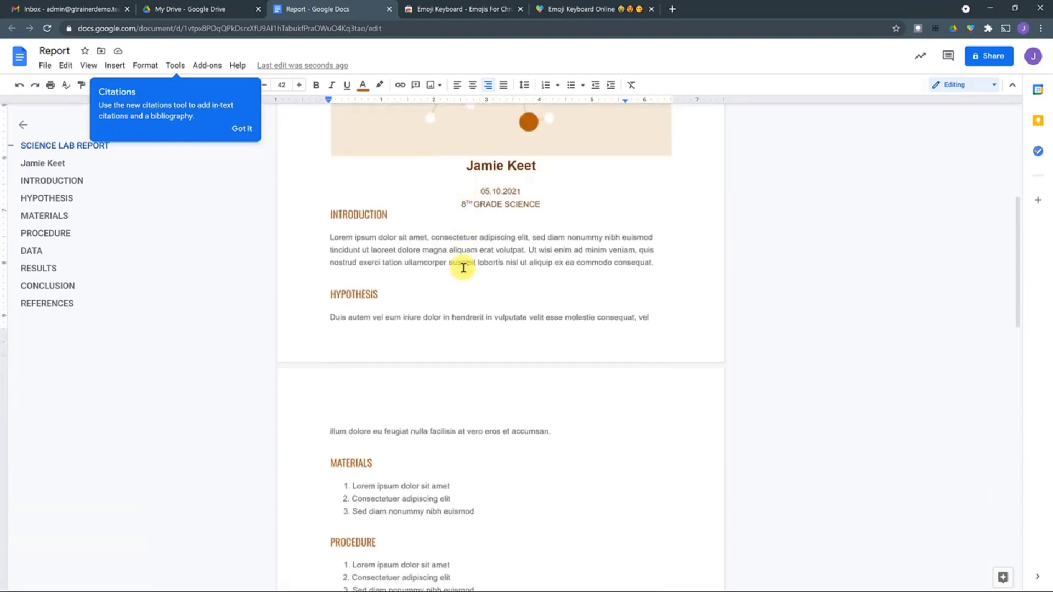
{"action": "left_click_drag", "start_coordinate": [454, 264], "coordinate": [395, 262]}
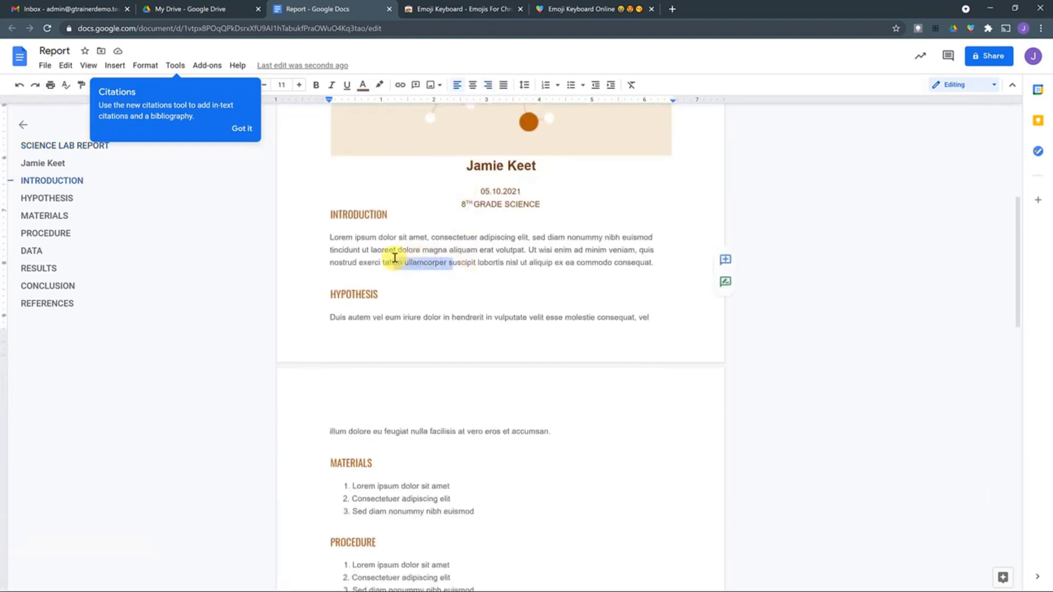
{"action": "key", "text": "BackSpace"}
Check which formats File > Download offers for the Report document
{"action": "left_click", "coordinate": [508, 282]}
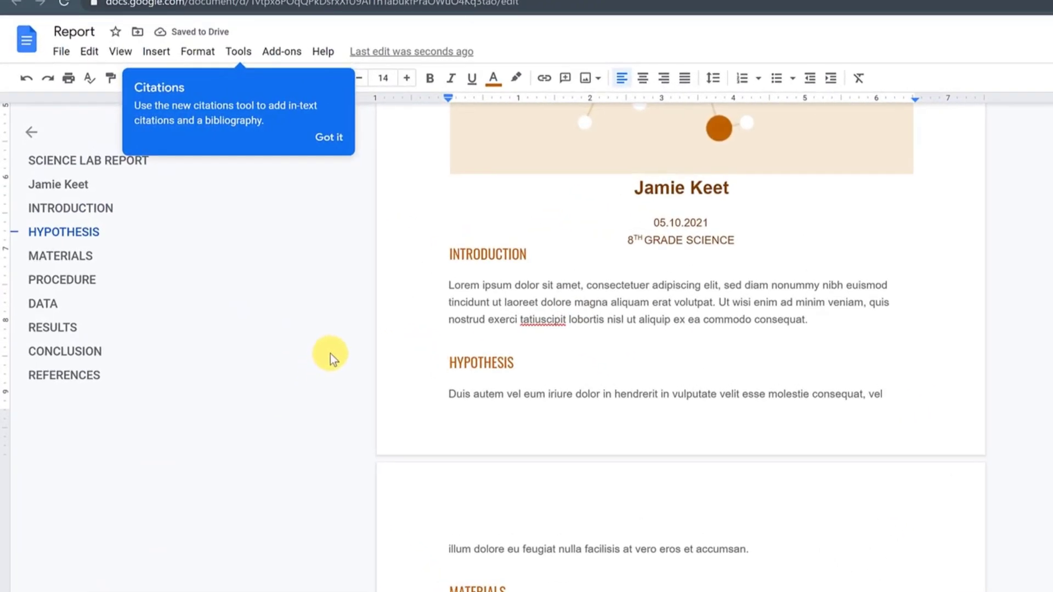
{"action": "left_click", "coordinate": [55, 55]}
{"action": "mouse_move", "coordinate": [94, 223]}
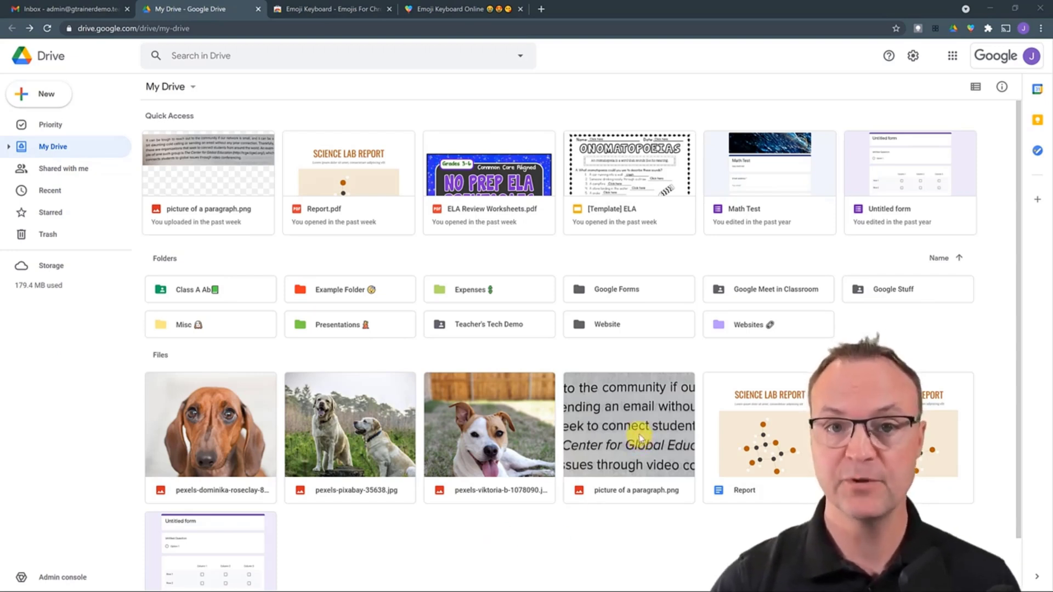
Open picture of a paragraph.png with Google Docs to extract its text
{"action": "right_click", "coordinate": [613, 410]}
{"action": "mouse_move", "coordinate": [707, 122]}
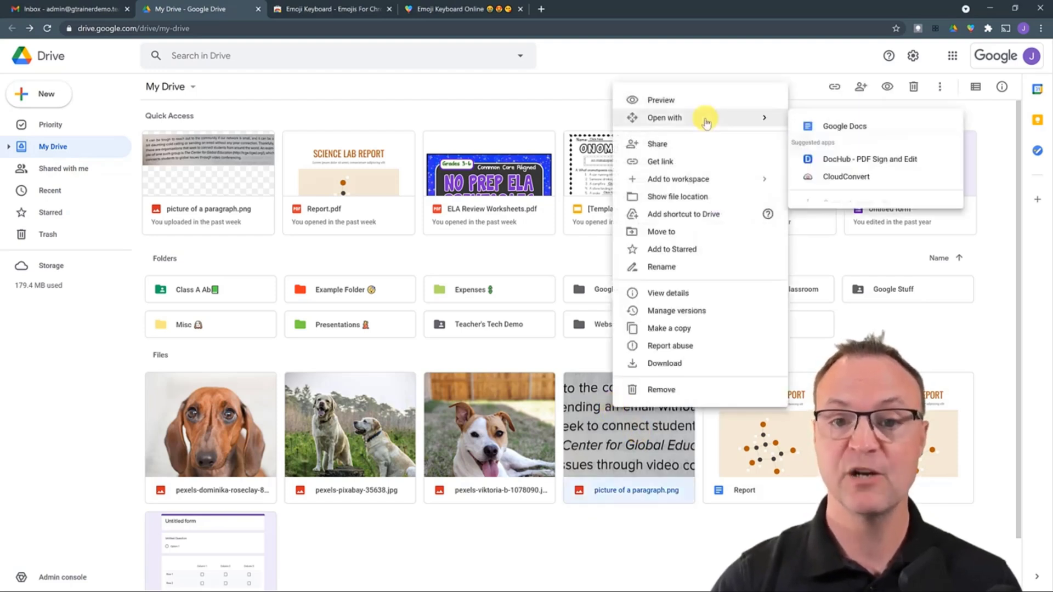
{"action": "left_click", "coordinate": [831, 132]}
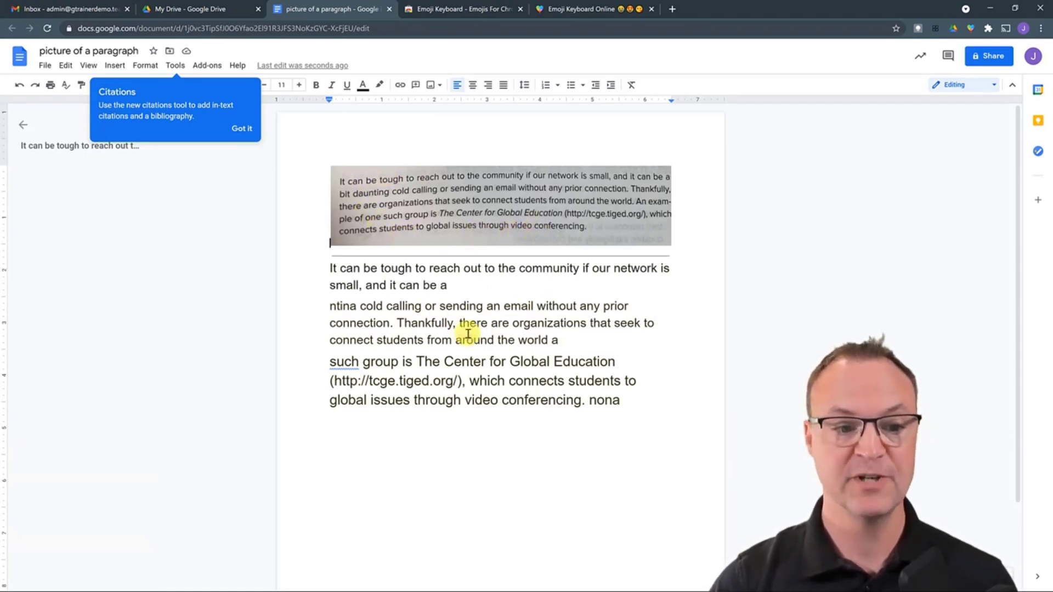
Inspect the recognized paragraph text beneath the picture, then return to the My Drive file list
{"action": "left_click_drag", "start_coordinate": [567, 337], "coordinate": [324, 272]}
{"action": "left_click", "coordinate": [434, 227]}
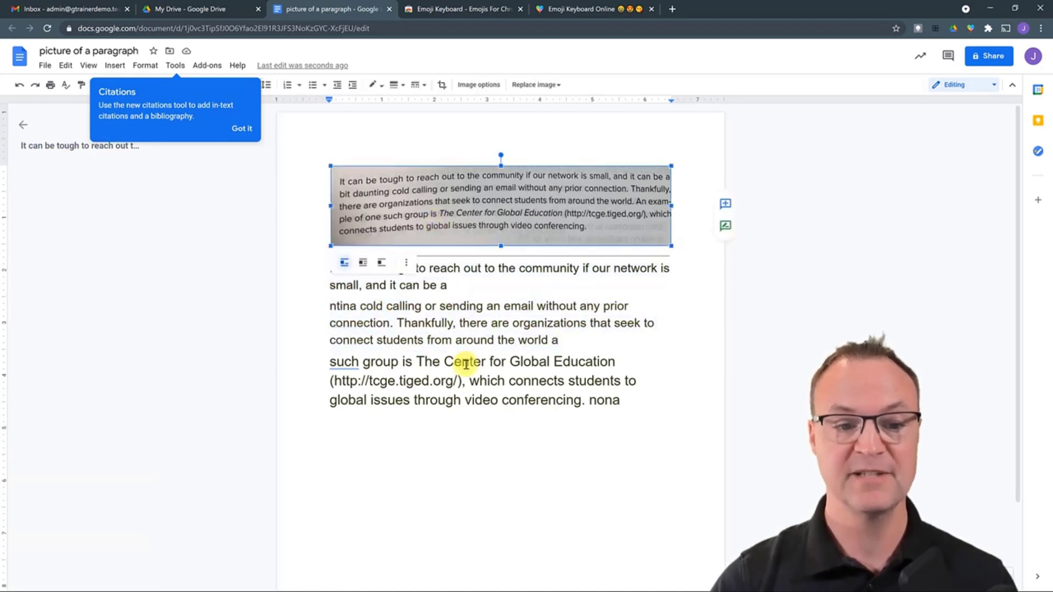
{"action": "left_click", "coordinate": [475, 463]}
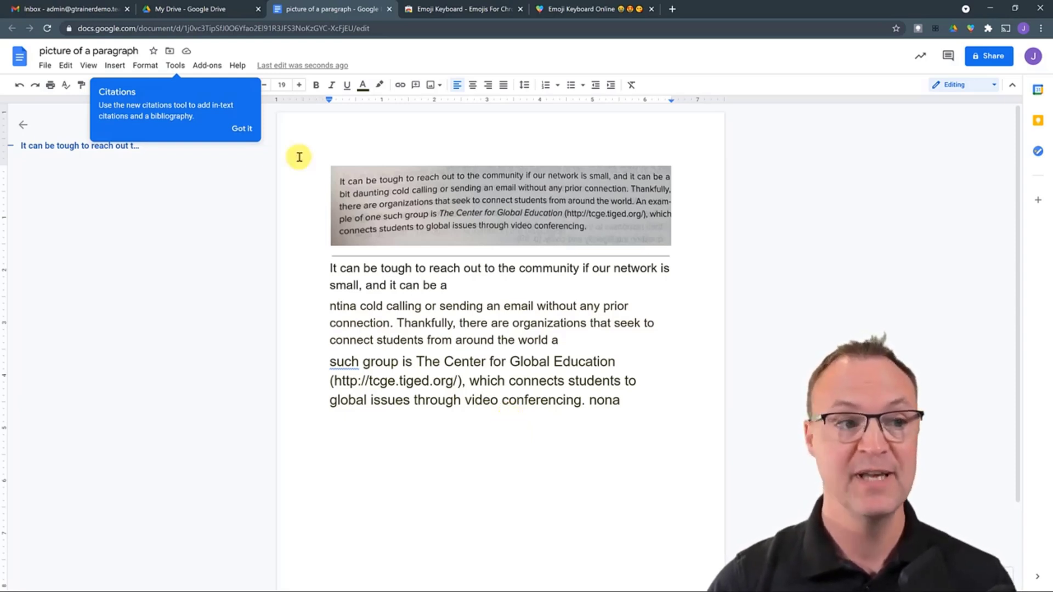
{"action": "left_click", "coordinate": [214, 12]}
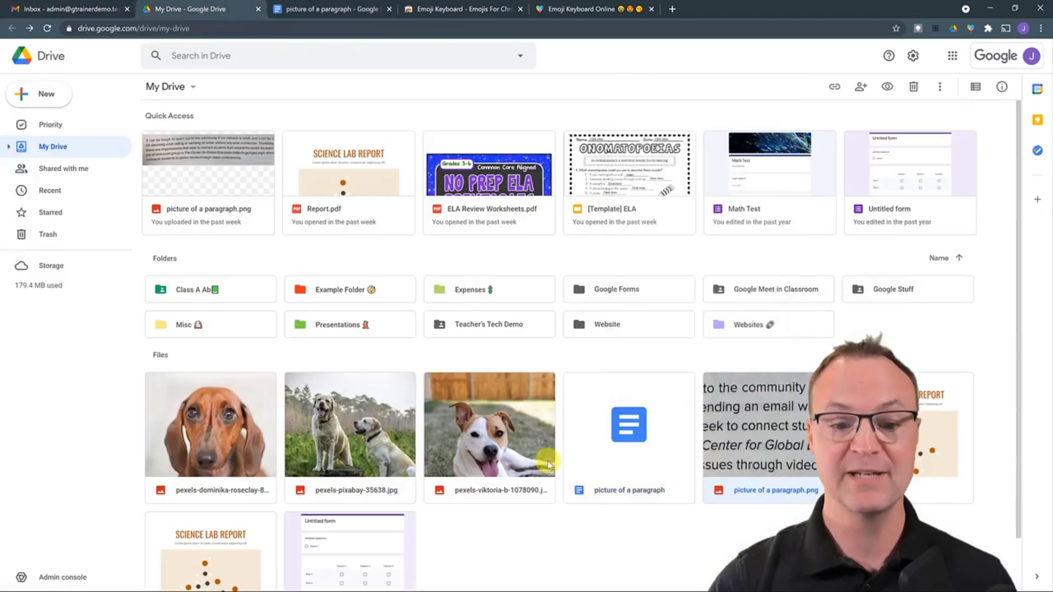
Locate the converted picture of a paragraph and Report Docs in the My Drive list
{"action": "scroll", "coordinate": [596, 521], "scroll_direction": "down", "scroll_amount": 1}
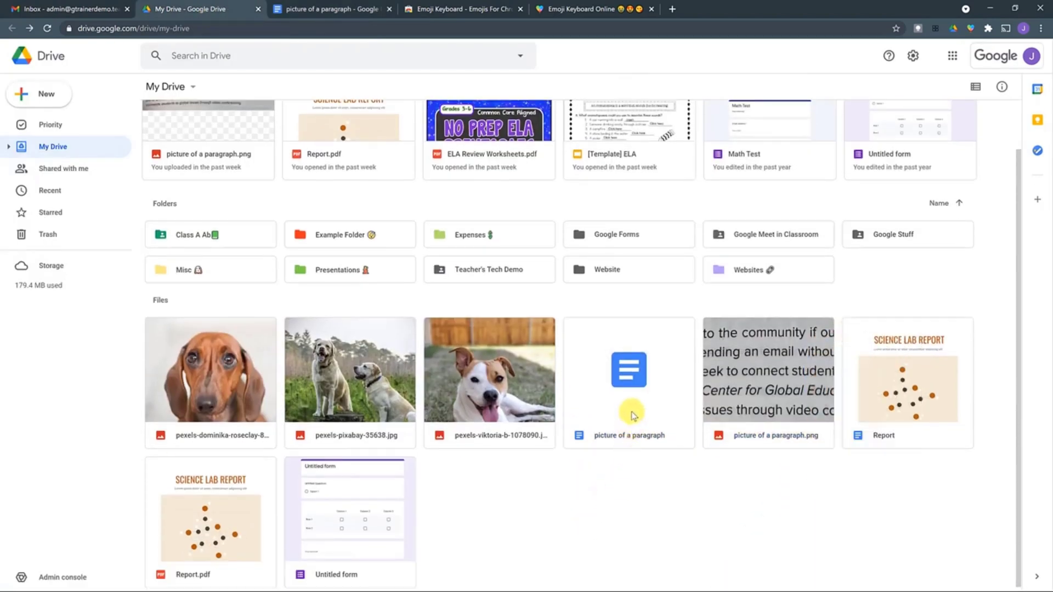
{"action": "left_click", "coordinate": [643, 420]}
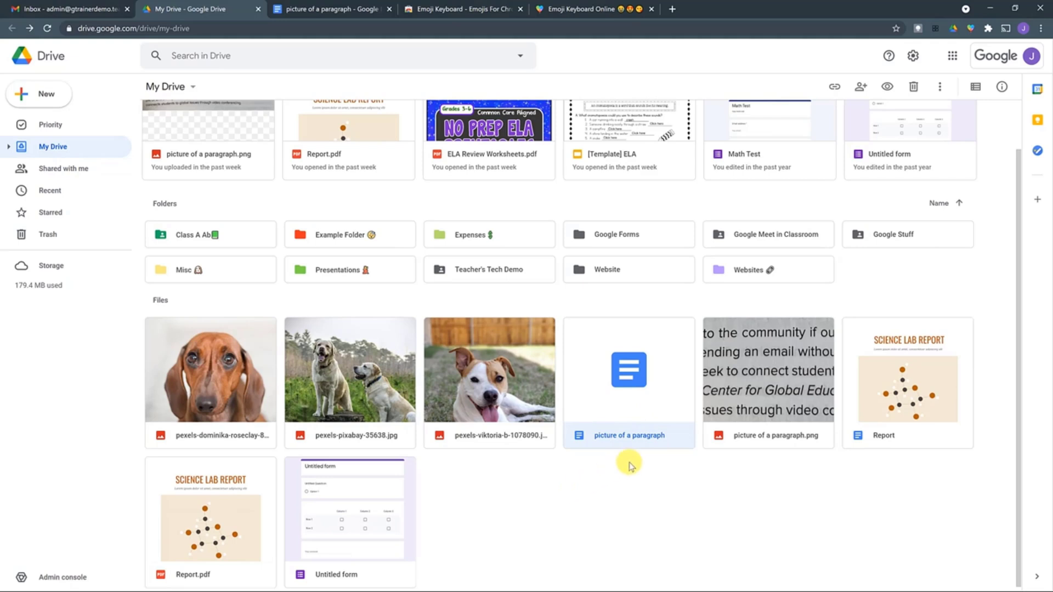
{"action": "left_click", "coordinate": [912, 400]}
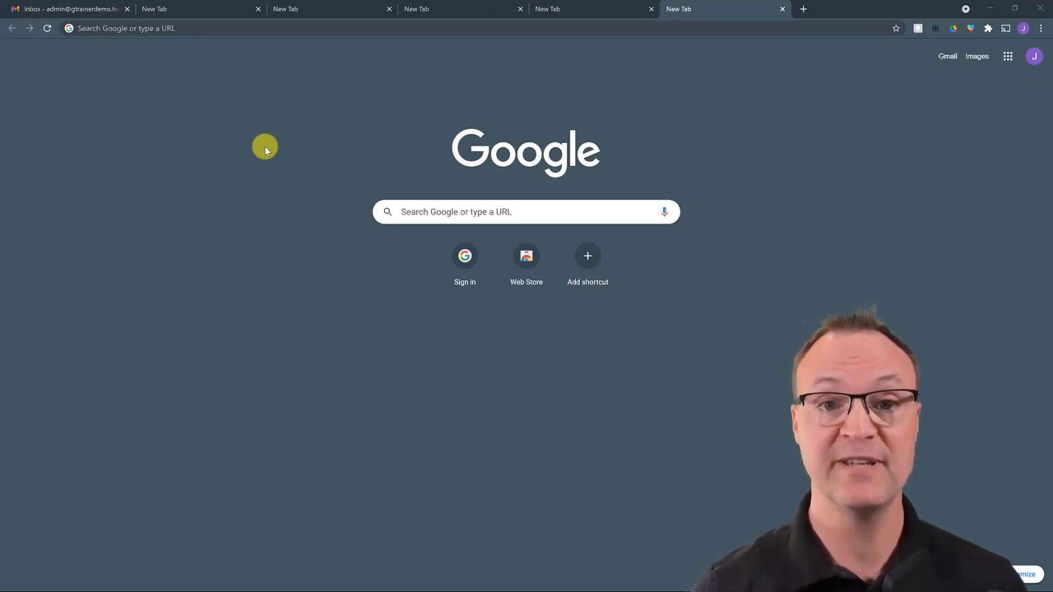
Create a blank Google Doc and a blank Slides presentation via doc.new and slides.new
{"action": "left_click", "coordinate": [176, 31]}
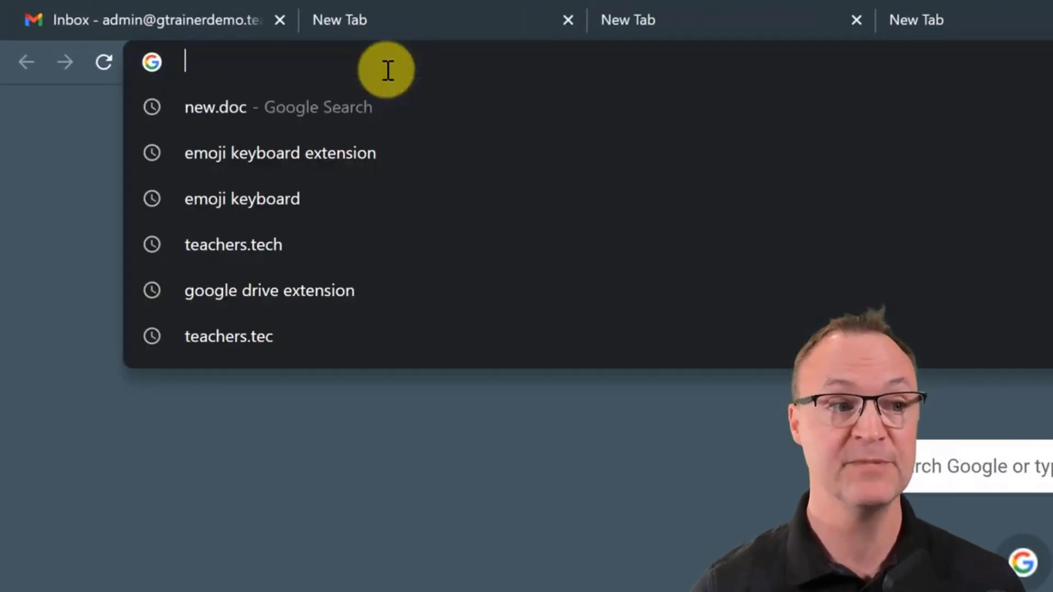
{"action": "type", "text": "do"}
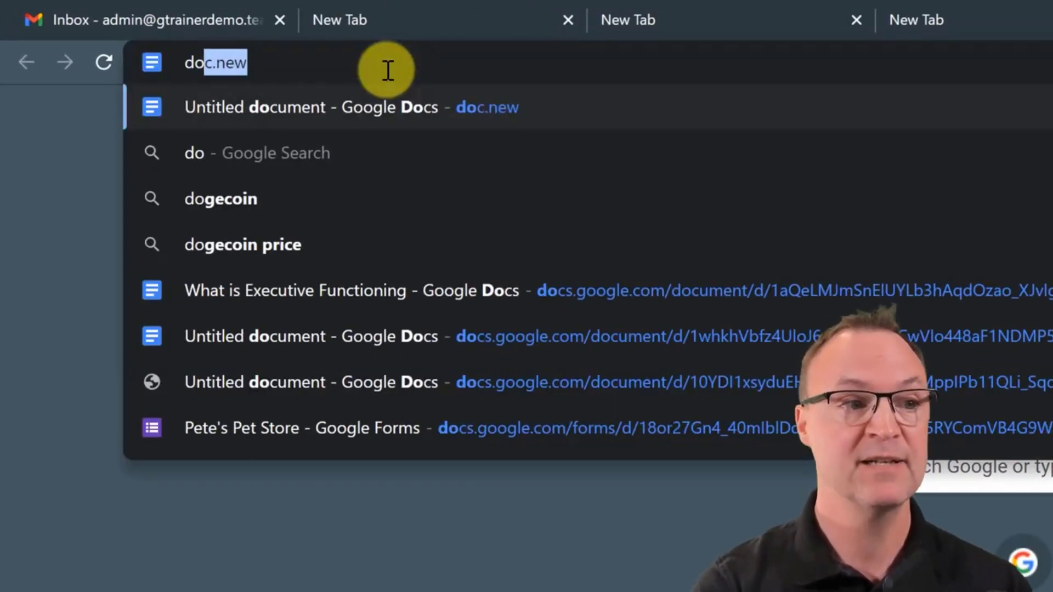
{"action": "type", "text": "c"}
{"action": "key", "text": "Return"}
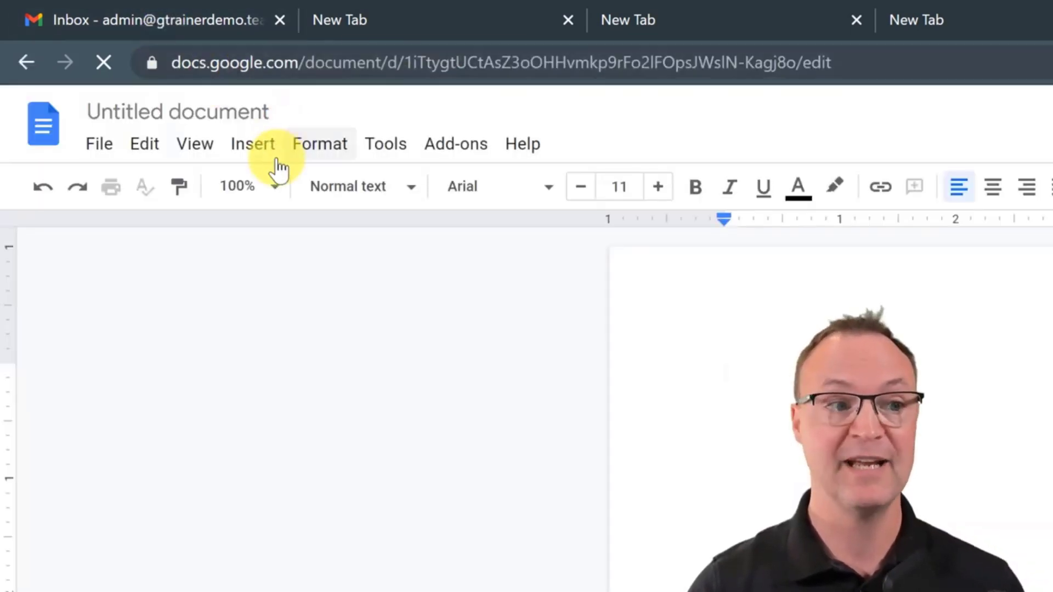
{"action": "left_click", "coordinate": [657, 22]}
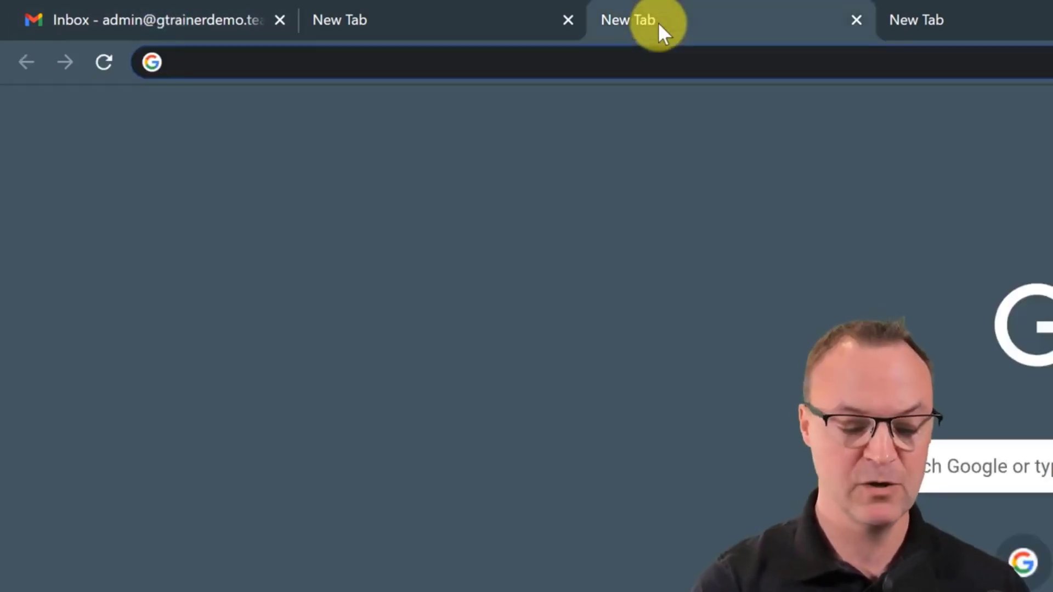
{"action": "type", "text": "sldi"}
{"action": "key", "text": "BackSpace"}
{"action": "key", "text": "BackSpace"}
{"action": "type", "text": "id"}
{"action": "key", "text": "Return"}
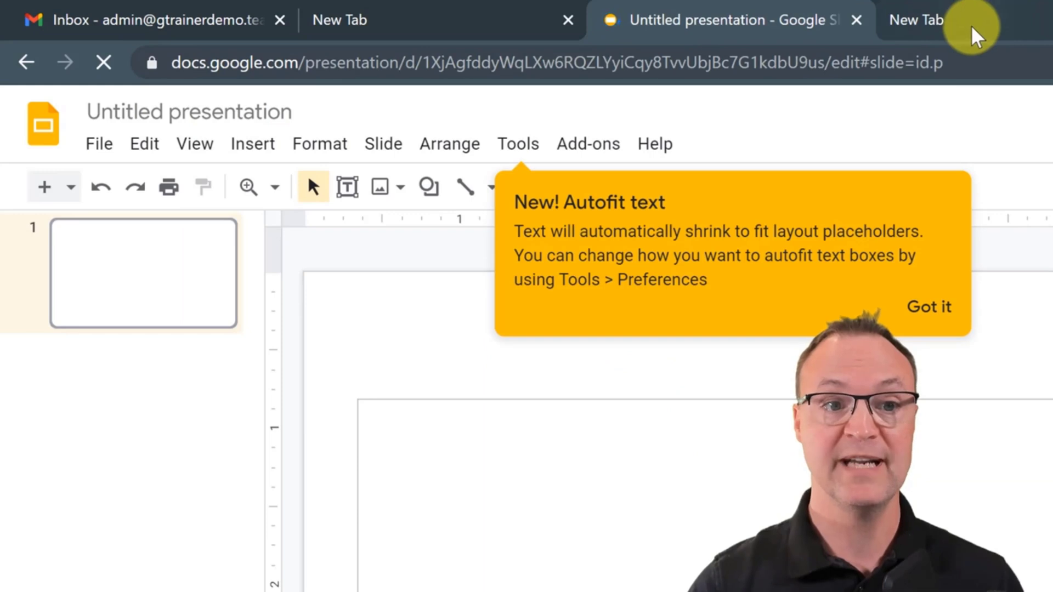
Create a blank spreadsheet, form and Google Site via sheets.new, forms.new and sites.new
{"action": "left_click", "coordinate": [970, 25]}
{"action": "type", "text": "she"}
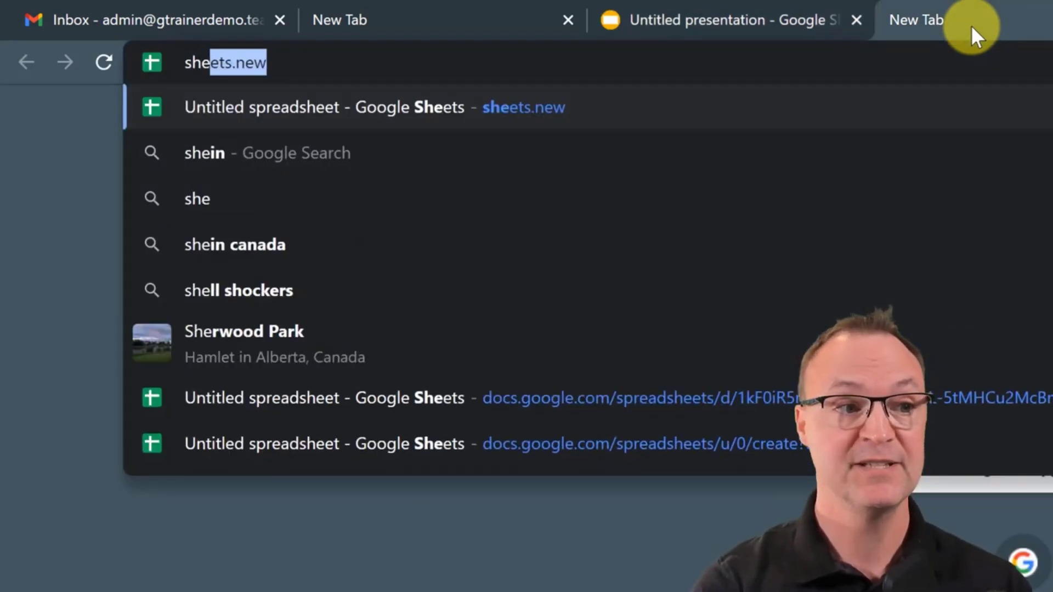
{"action": "key", "text": "Return"}
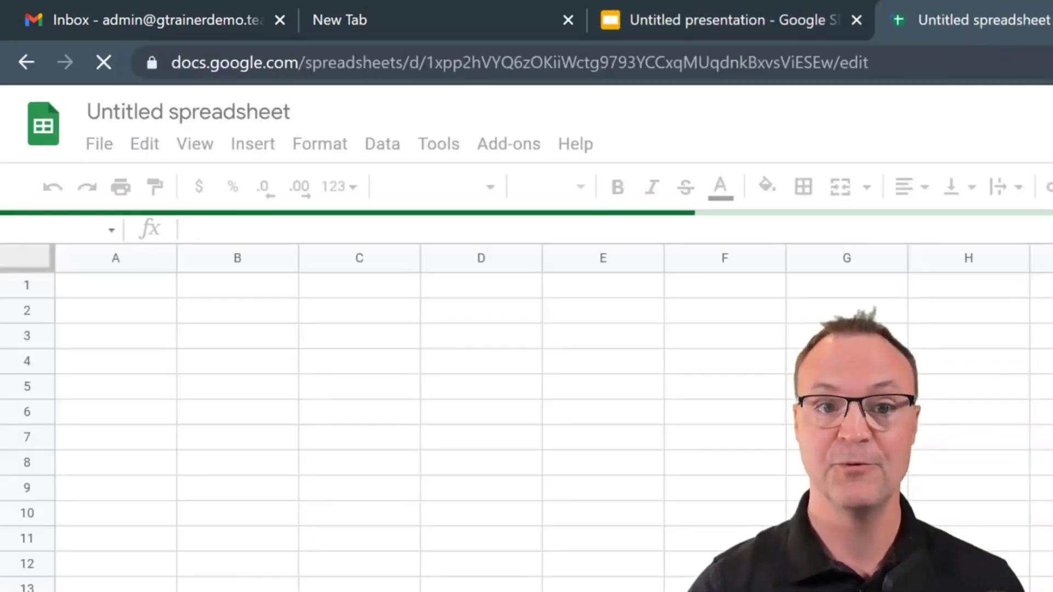
{"action": "key", "text": "ctrl+t"}
{"action": "type", "text": "form"}
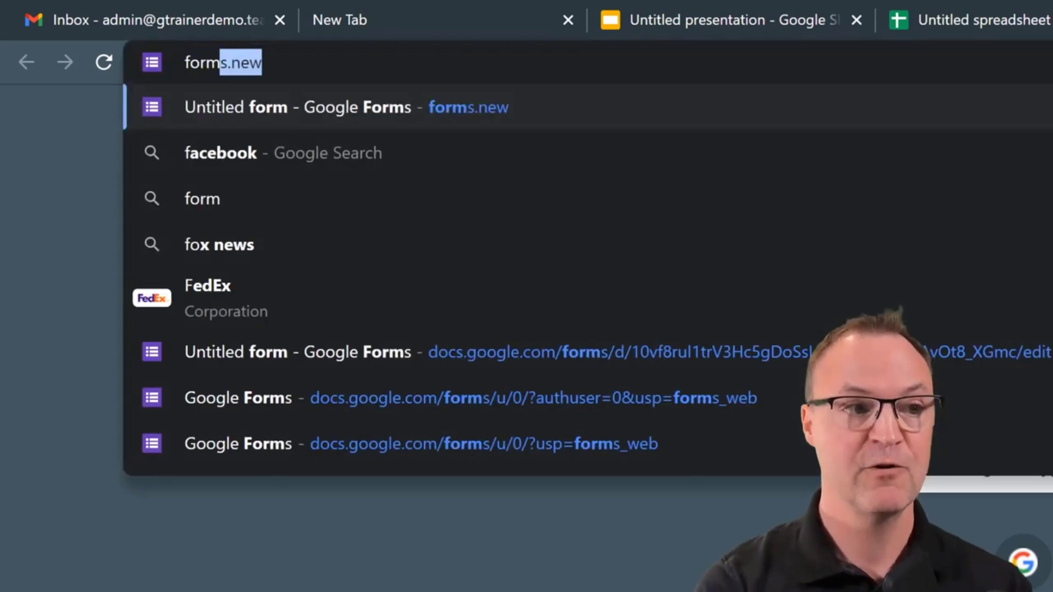
{"action": "key", "text": "Return"}
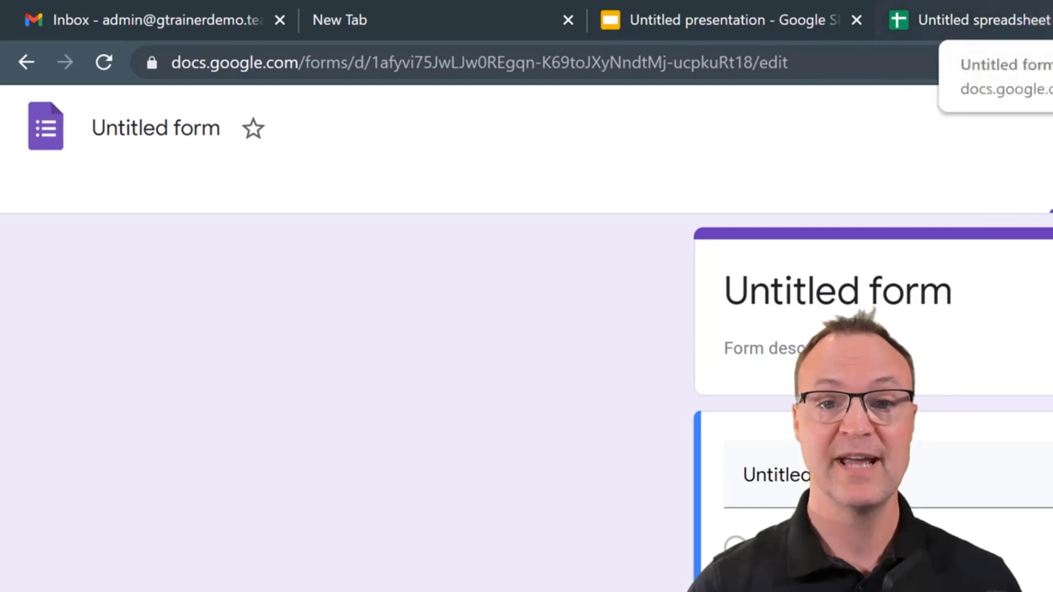
{"action": "key", "text": "ctrl+t"}
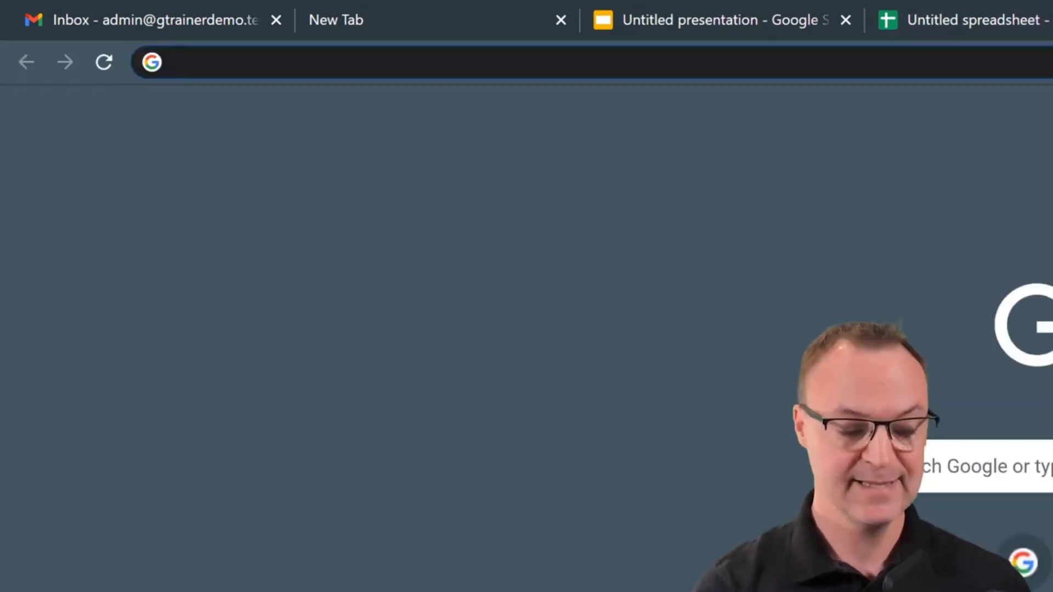
{"action": "type", "text": "si"}
{"action": "key", "text": "Return"}
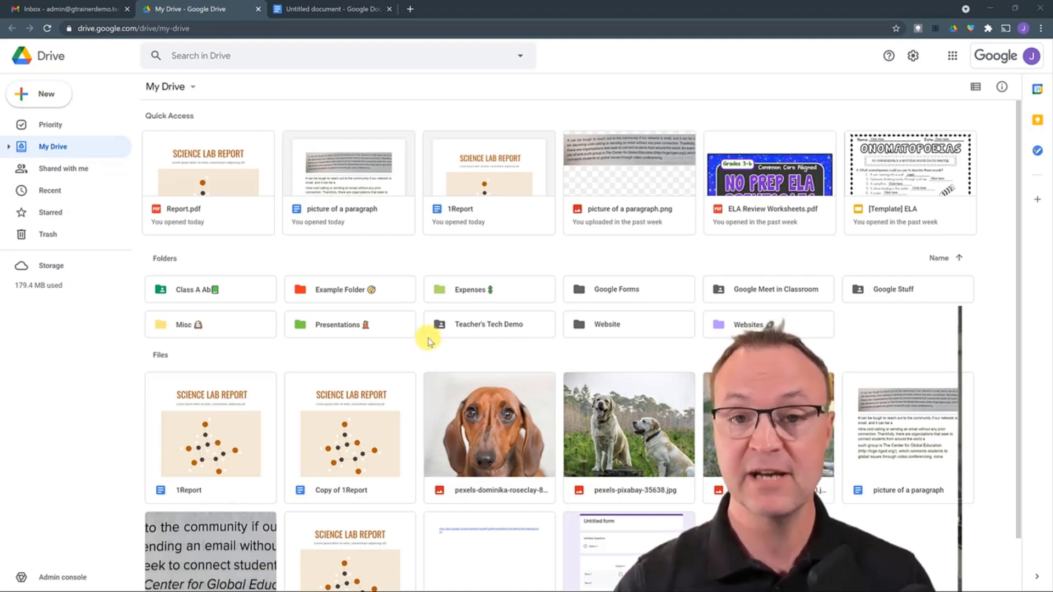
Open 1Report from the My Drive list in its own Google Docs tab
{"action": "double_click", "coordinate": [219, 431]}
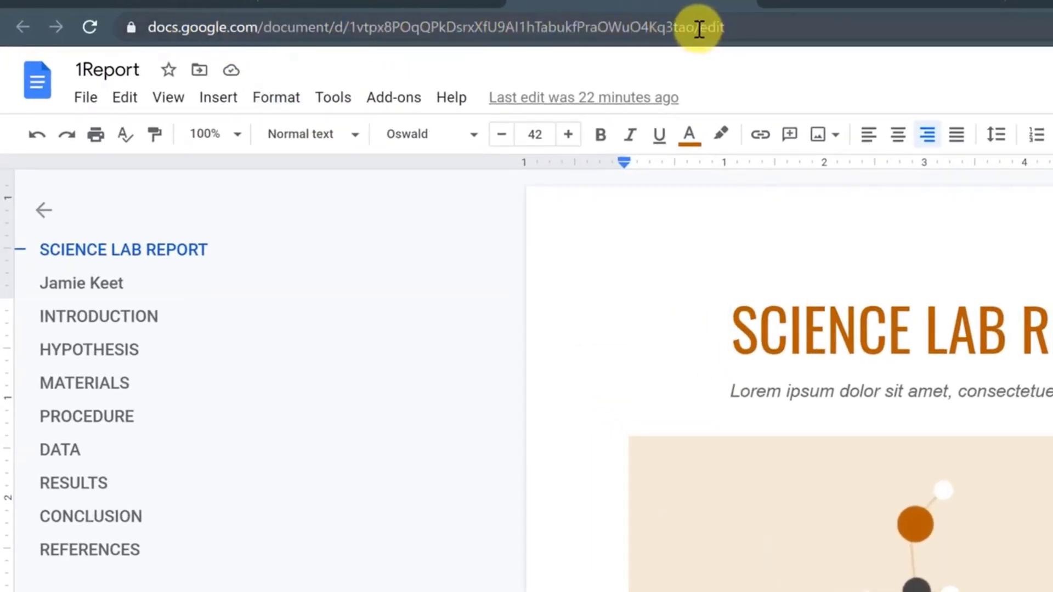
Change 1Report's URL ending from edit to copy and paste that link into the Untitled doc
{"action": "left_click_drag", "start_coordinate": [700, 27], "coordinate": [743, 27]}
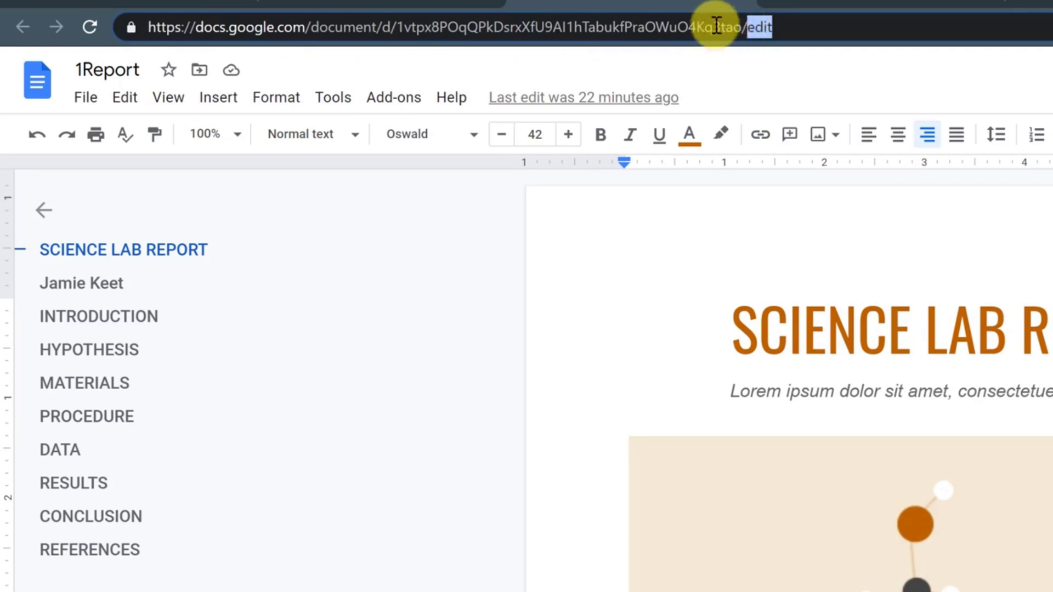
{"action": "type", "text": "copy"}
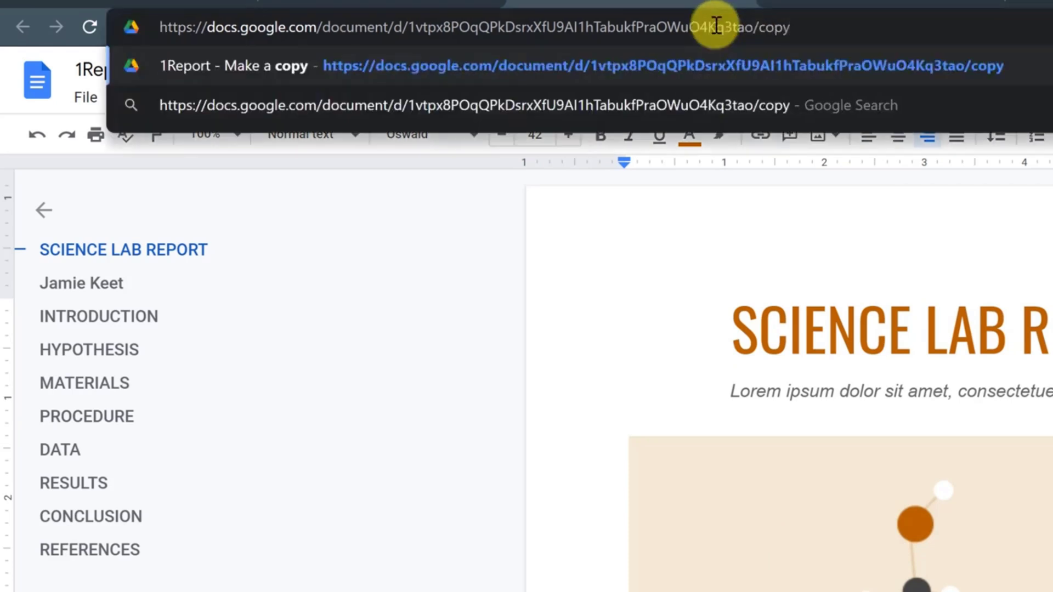
{"action": "double_click", "coordinate": [716, 24]}
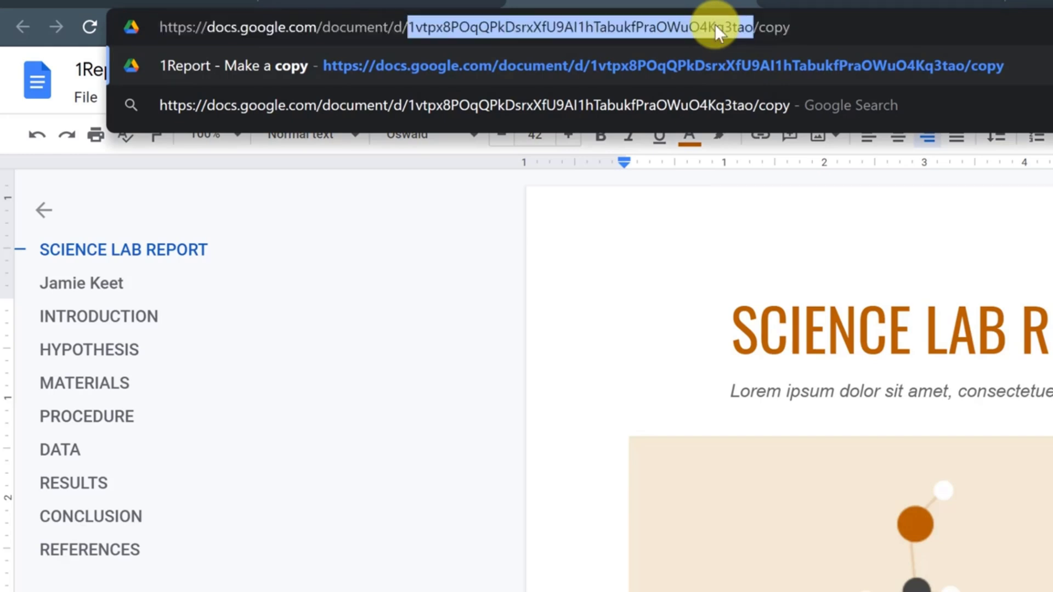
{"action": "key", "text": "ctrl+a"}
{"action": "key", "text": "ctrl+c"}
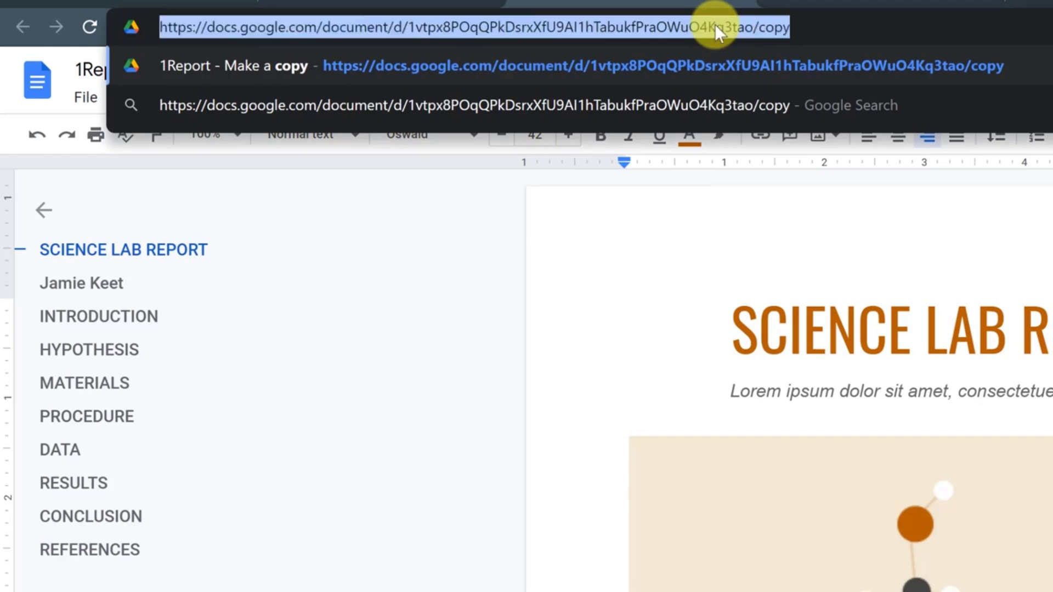
{"action": "left_click", "coordinate": [866, 3]}
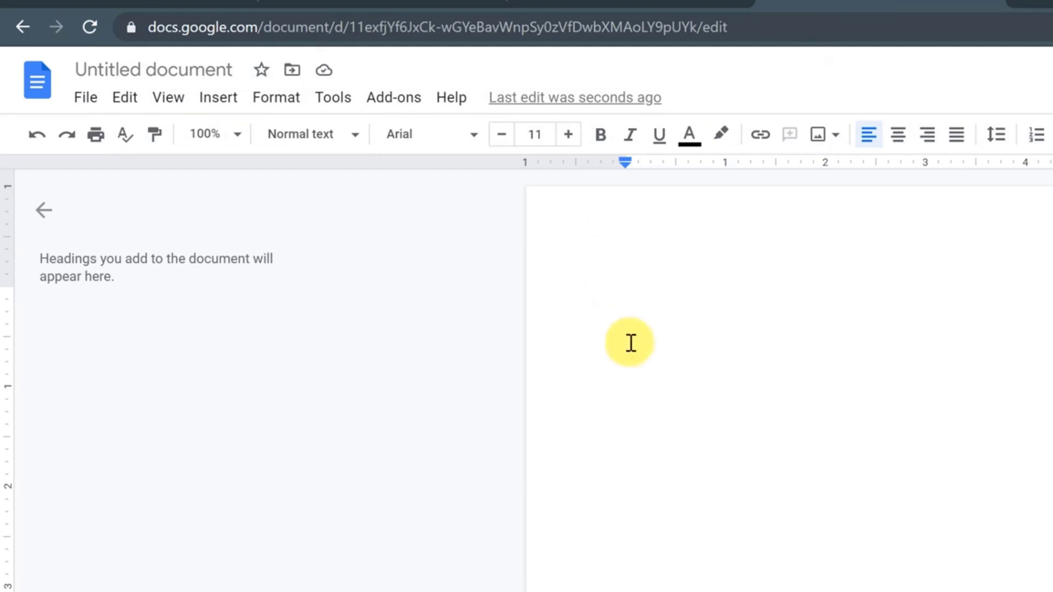
{"action": "key", "text": "ctrl+v"}
{"action": "key", "text": "Return"}
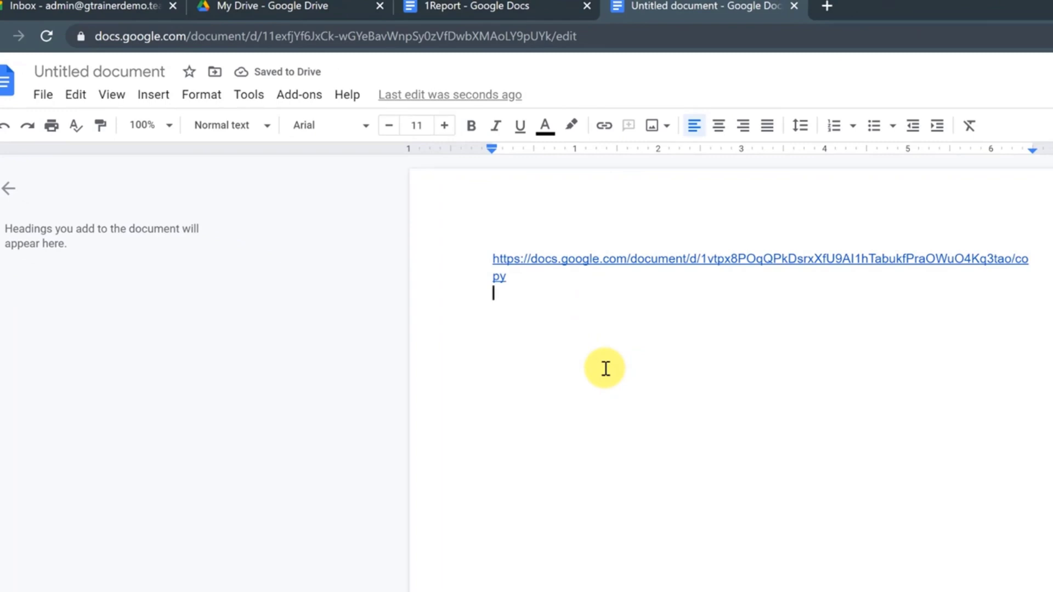
Follow the pasted link to make Copy of 1Report, then return to My Drive
{"action": "left_click", "coordinate": [626, 258]}
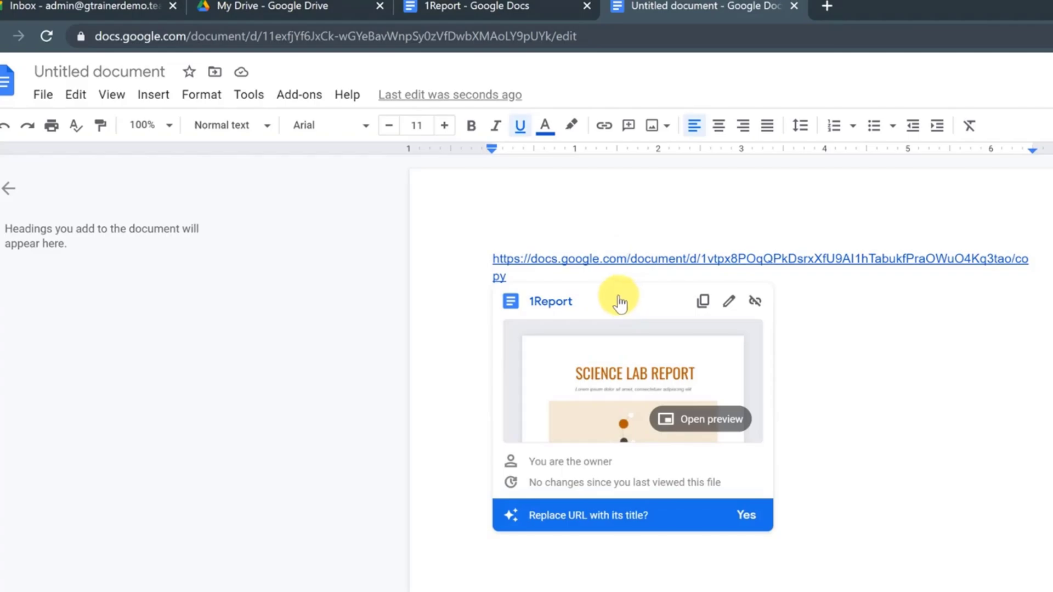
{"action": "left_click", "coordinate": [620, 297]}
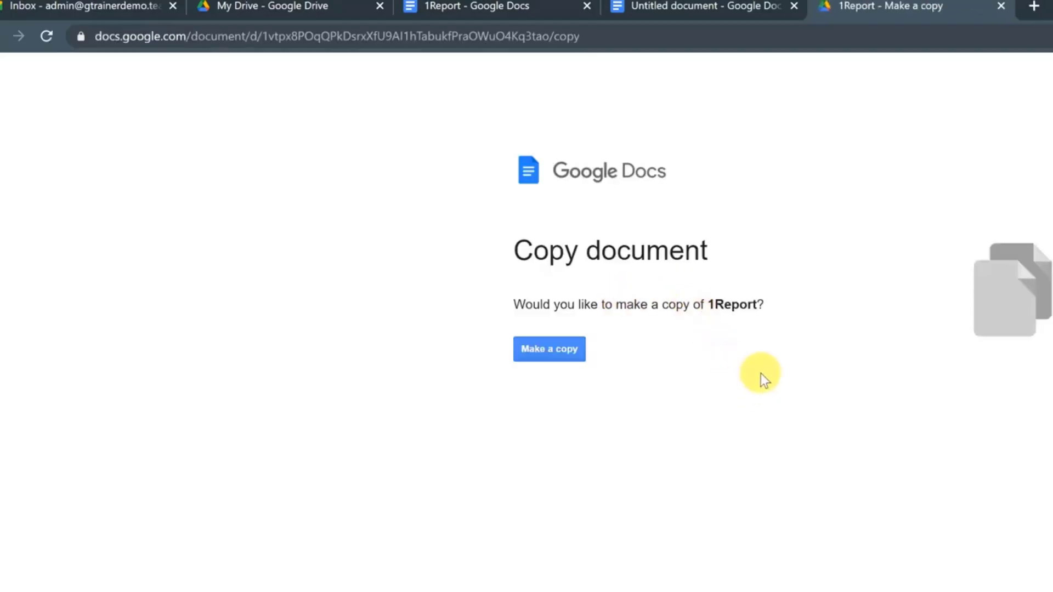
{"action": "left_click", "coordinate": [548, 353]}
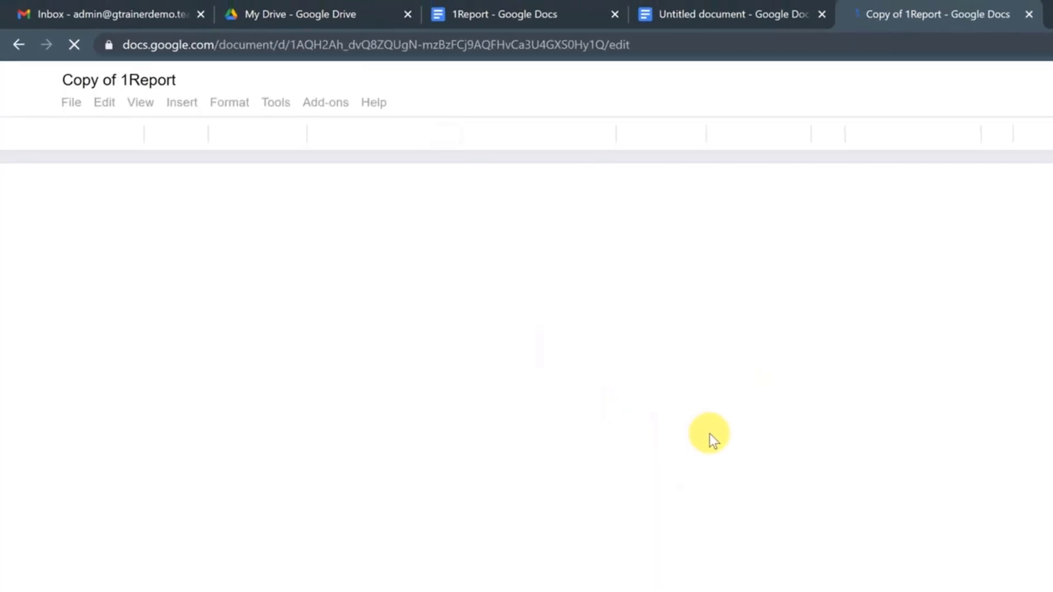
{"action": "left_click", "coordinate": [71, 103]}
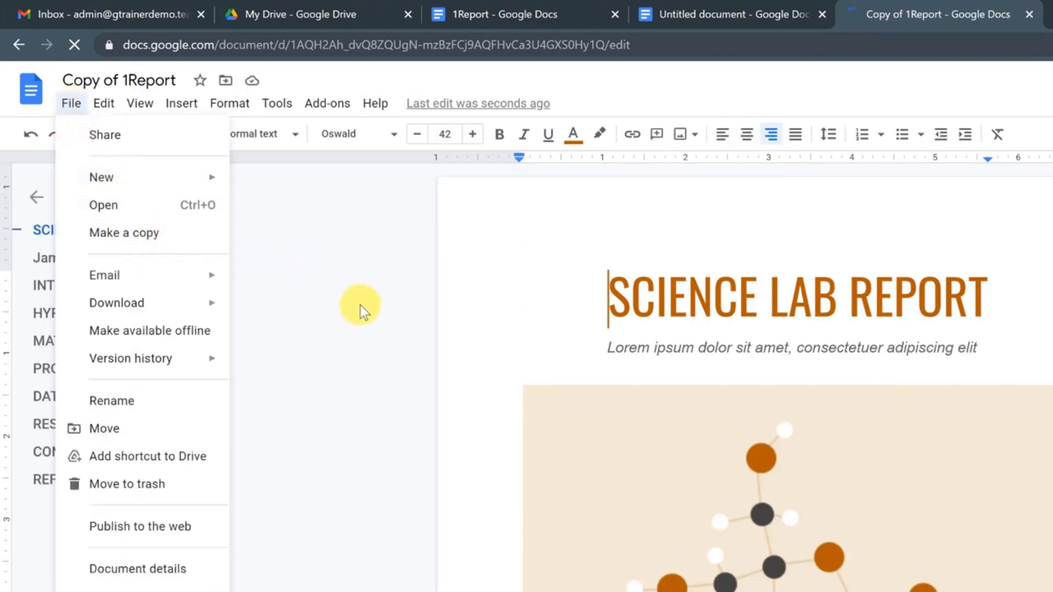
{"action": "left_click", "coordinate": [330, 295]}
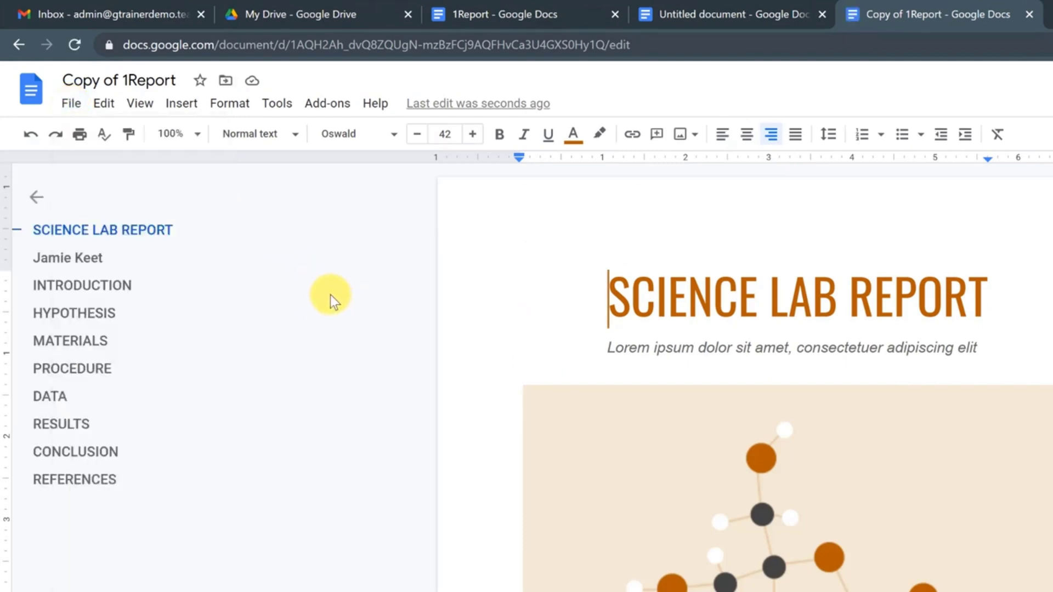
{"action": "left_click", "coordinate": [301, 14]}
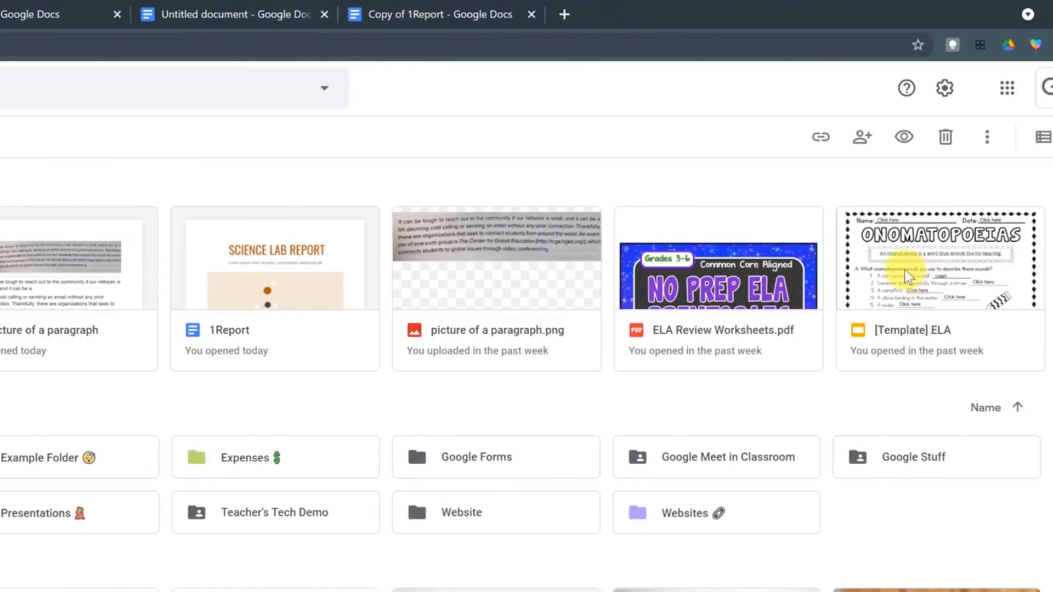
Open [Template] ELA, change its URL ending to copy, and copy the link
{"action": "double_click", "coordinate": [897, 269]}
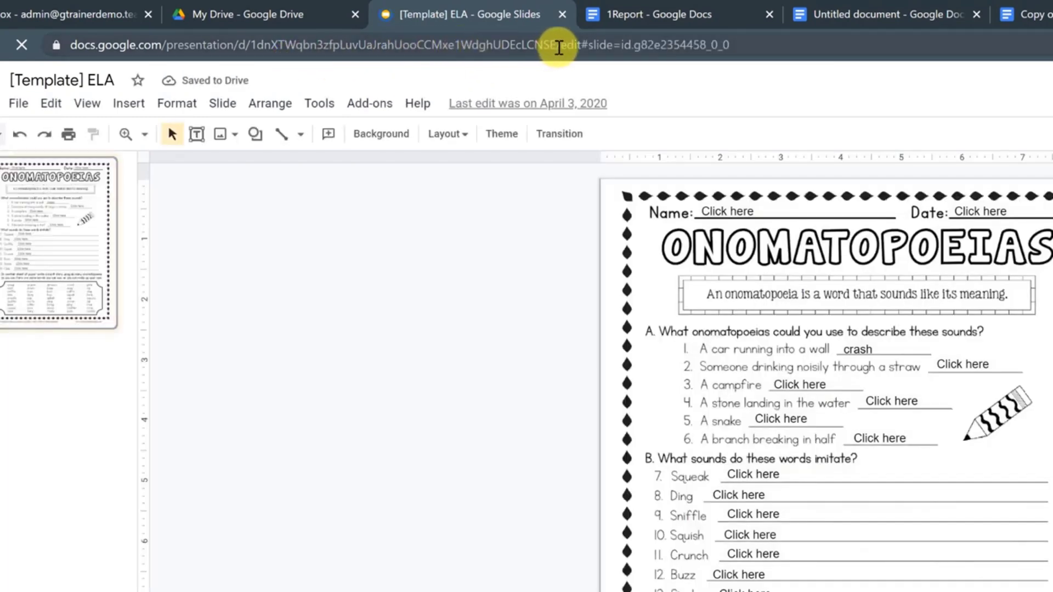
{"action": "left_click_drag", "start_coordinate": [558, 47], "coordinate": [873, 66]}
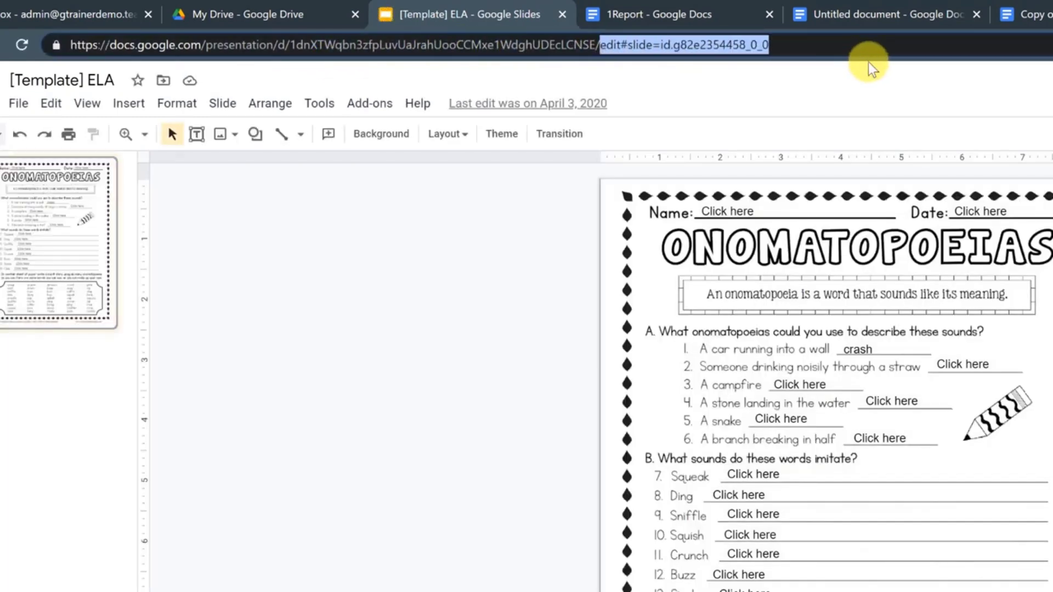
{"action": "type", "text": "copy"}
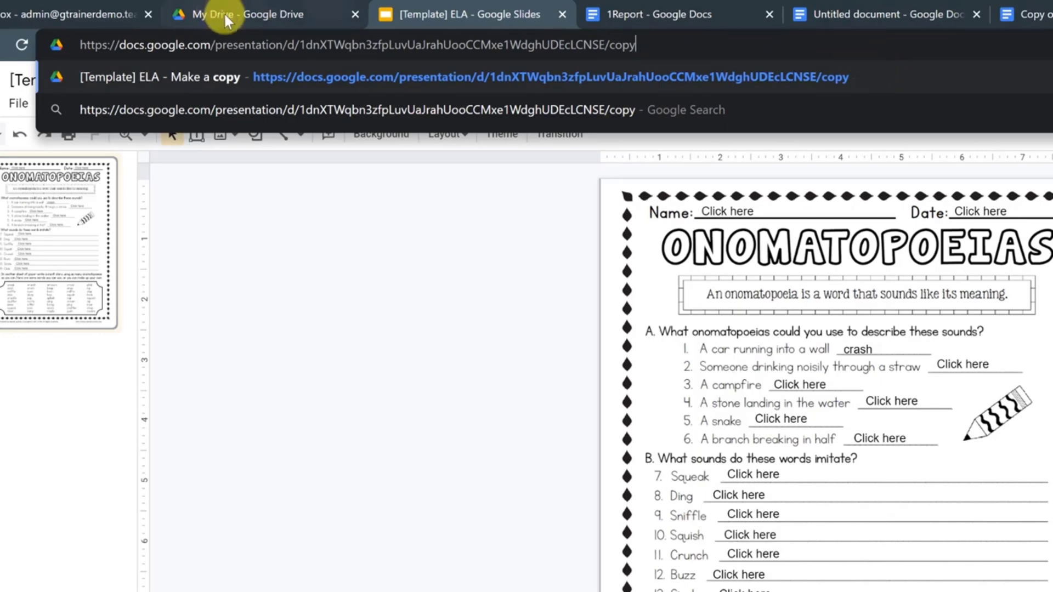
{"action": "triple_click", "coordinate": [259, 47]}
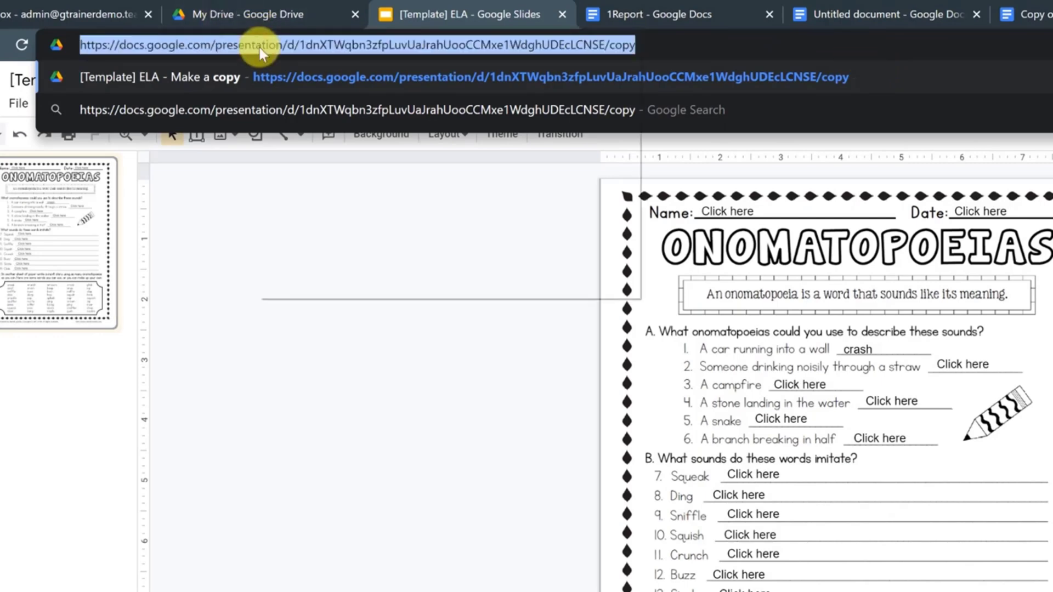
{"action": "right_click", "coordinate": [259, 48]}
{"action": "left_click", "coordinate": [321, 137]}
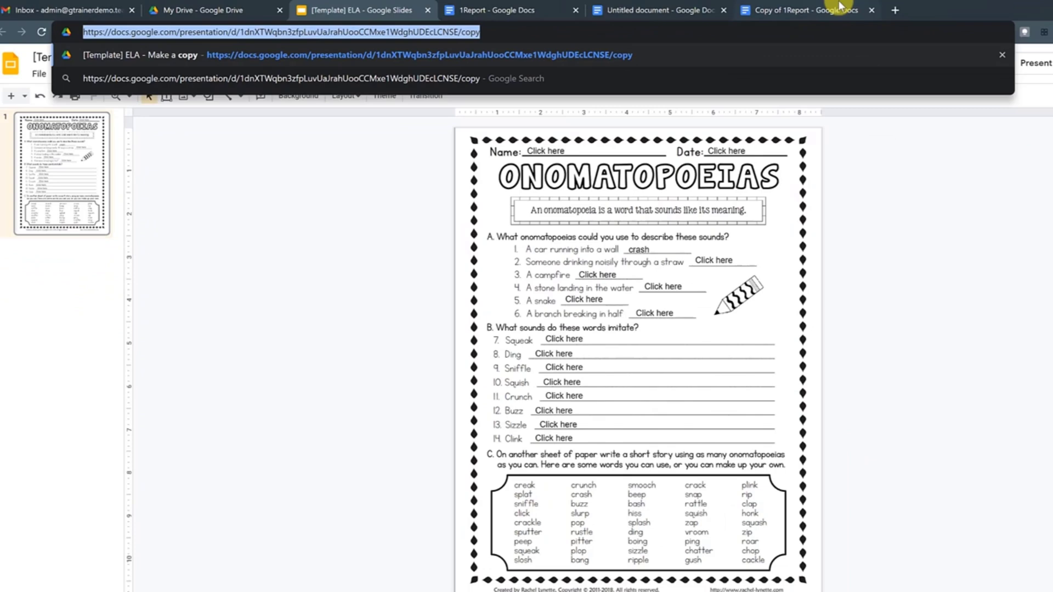
Load the /copy link in a new tab and confirm Make a copy
{"action": "key", "text": "ctrl+t"}
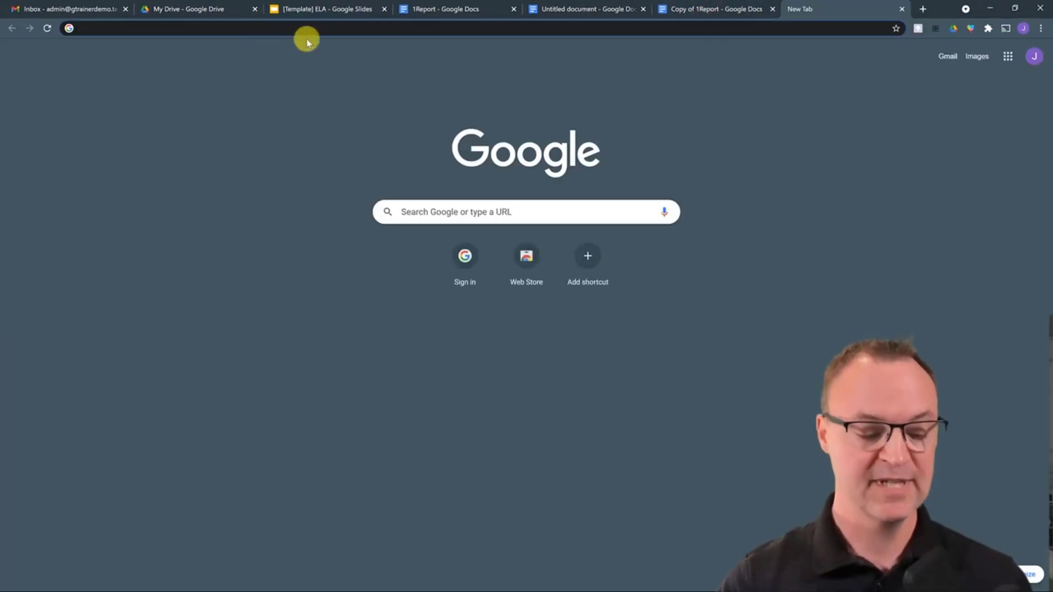
{"action": "key", "text": "ctrl+v"}
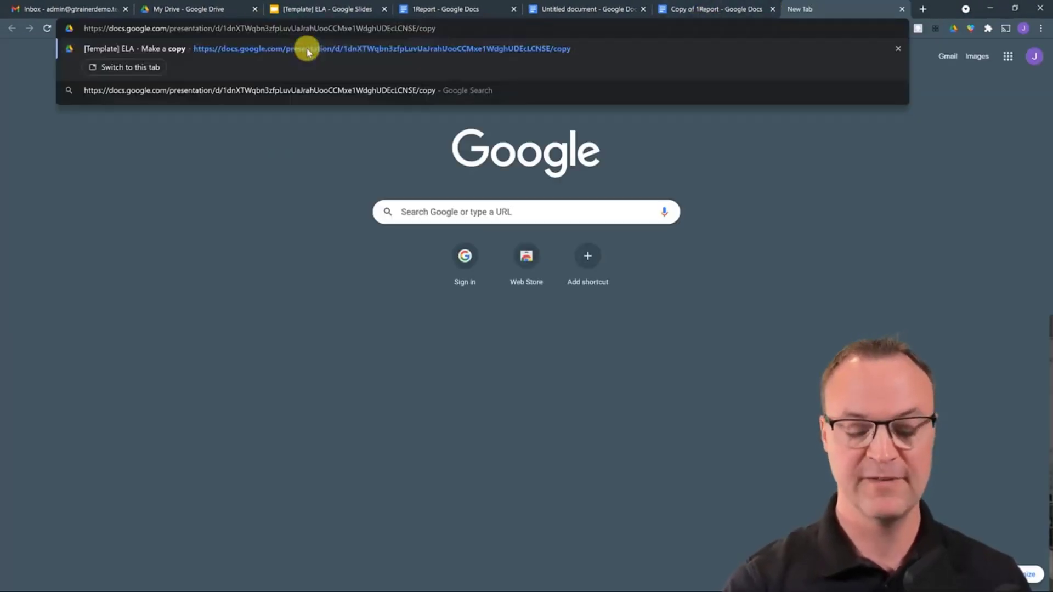
{"action": "key", "text": "Return"}
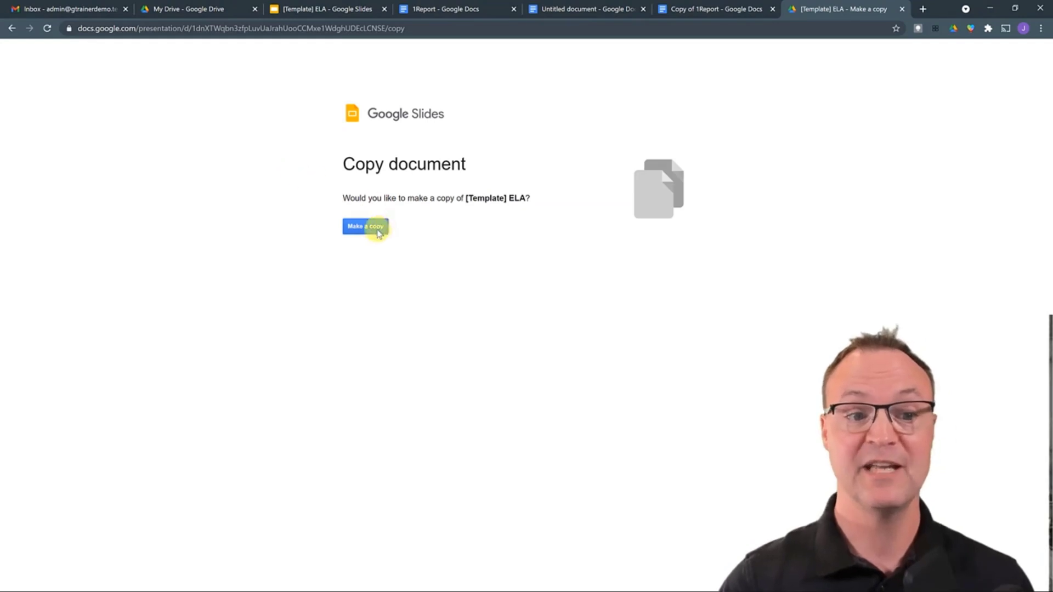
{"action": "left_click", "coordinate": [377, 232]}
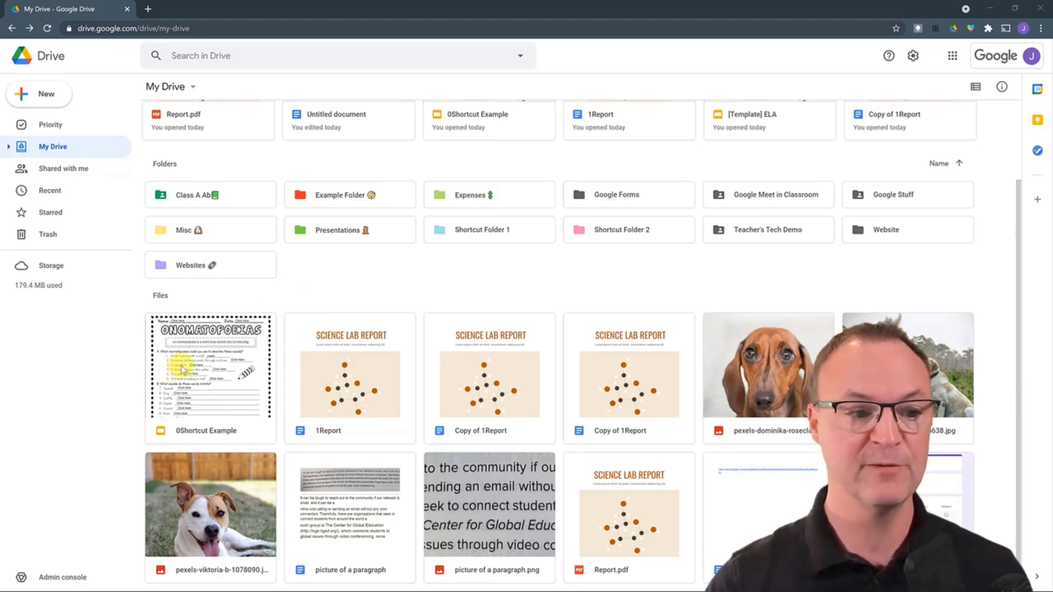
Add a shortcut to 0Shortcut Example in Shortcut Folder 1 via Add shortcut to Drive, then open that folder
{"action": "right_click", "coordinate": [231, 357]}
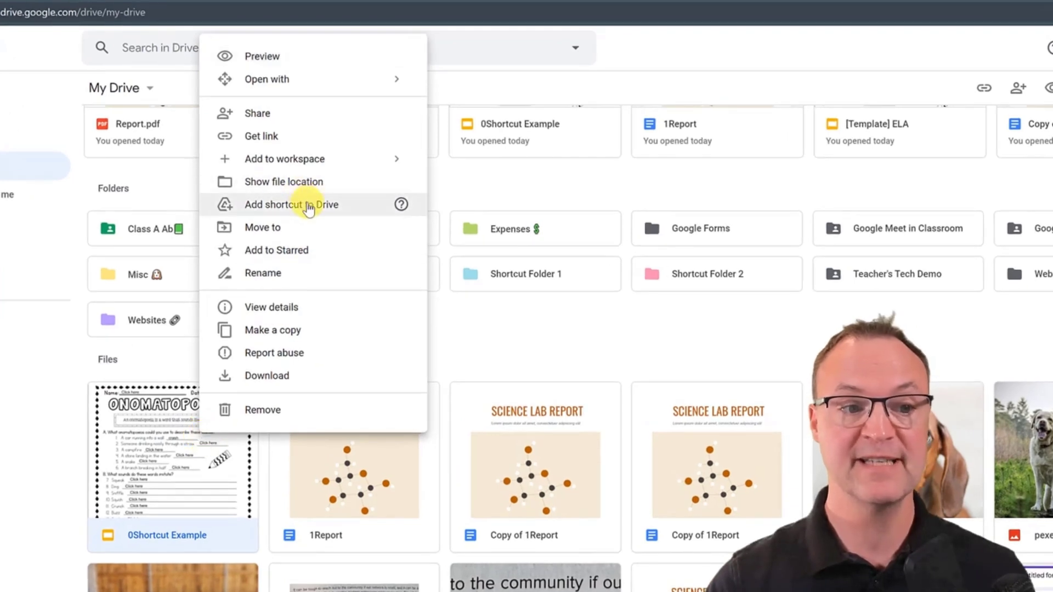
{"action": "mouse_move", "coordinate": [400, 206]}
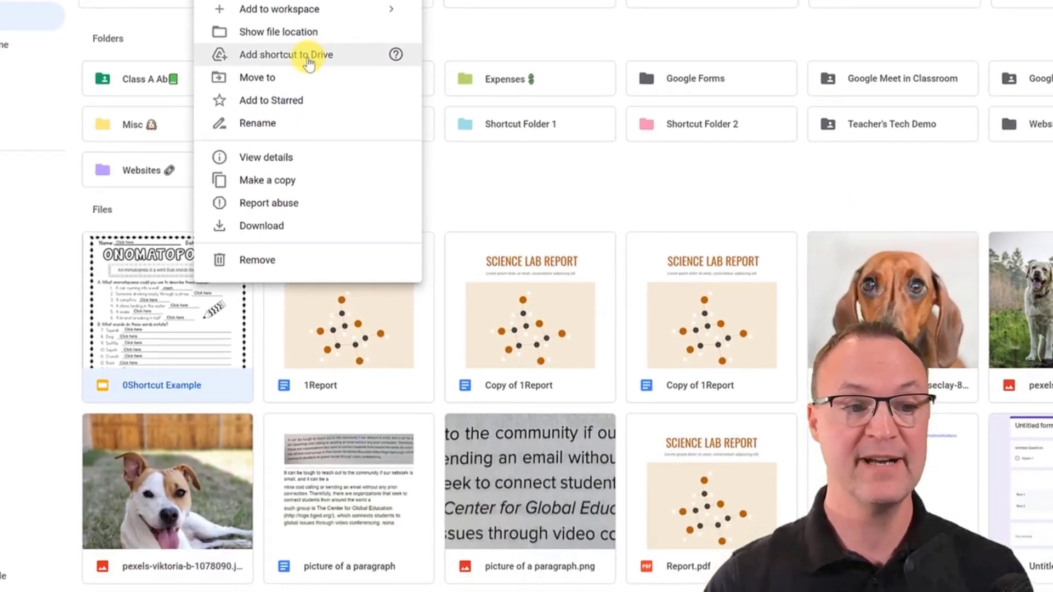
{"action": "left_click", "coordinate": [307, 204]}
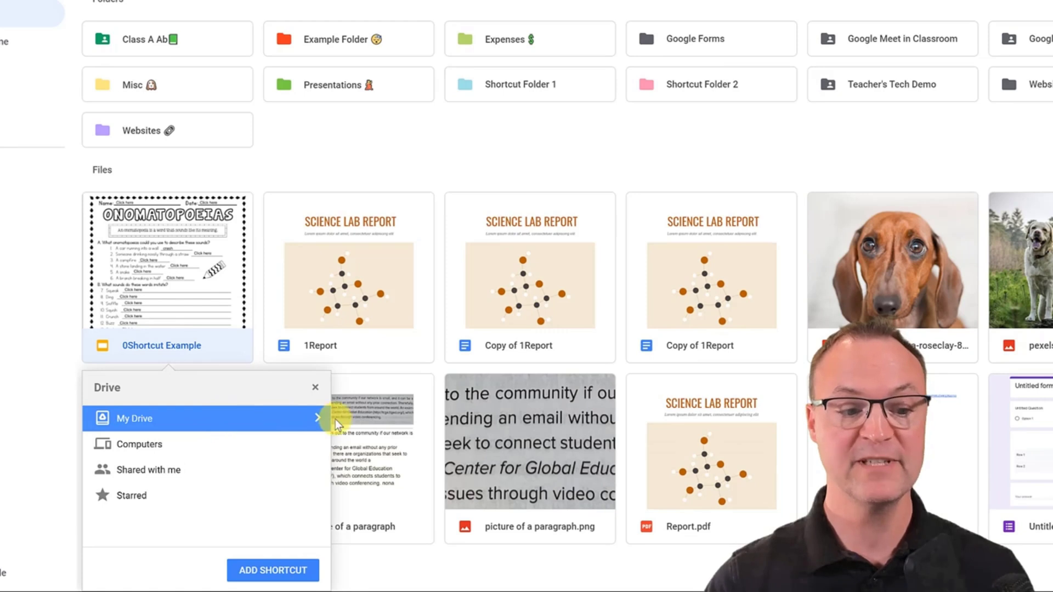
{"action": "left_click", "coordinate": [317, 418]}
{"action": "scroll", "coordinate": [168, 455], "scroll_direction": "down", "scroll_amount": 1}
{"action": "scroll", "coordinate": [167, 455], "scroll_direction": "up", "scroll_amount": 1}
{"action": "scroll", "coordinate": [169, 465], "scroll_direction": "down", "scroll_amount": 5}
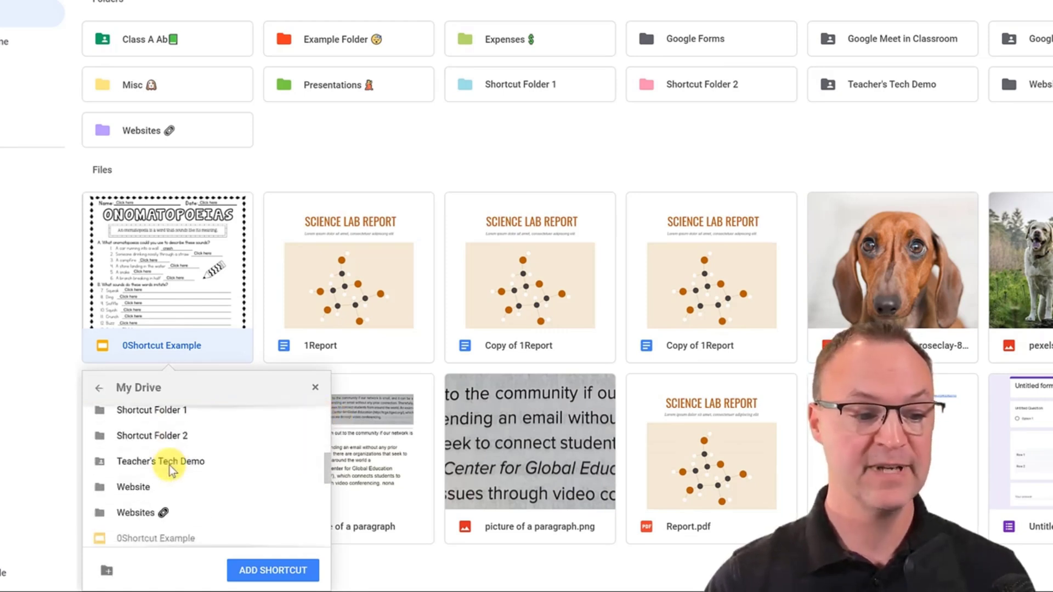
{"action": "left_click", "coordinate": [172, 411]}
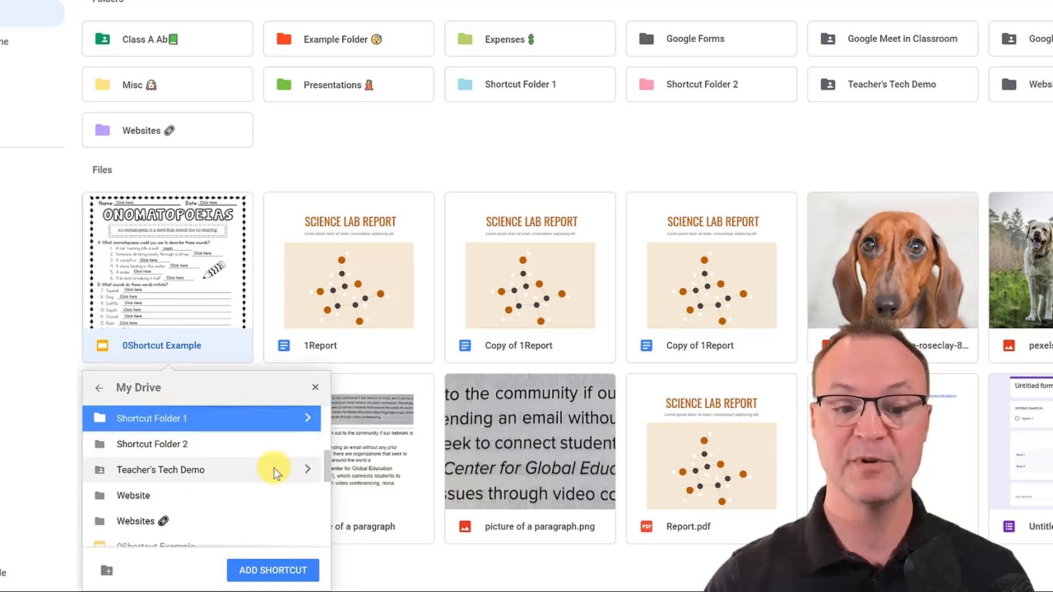
{"action": "left_click", "coordinate": [273, 570]}
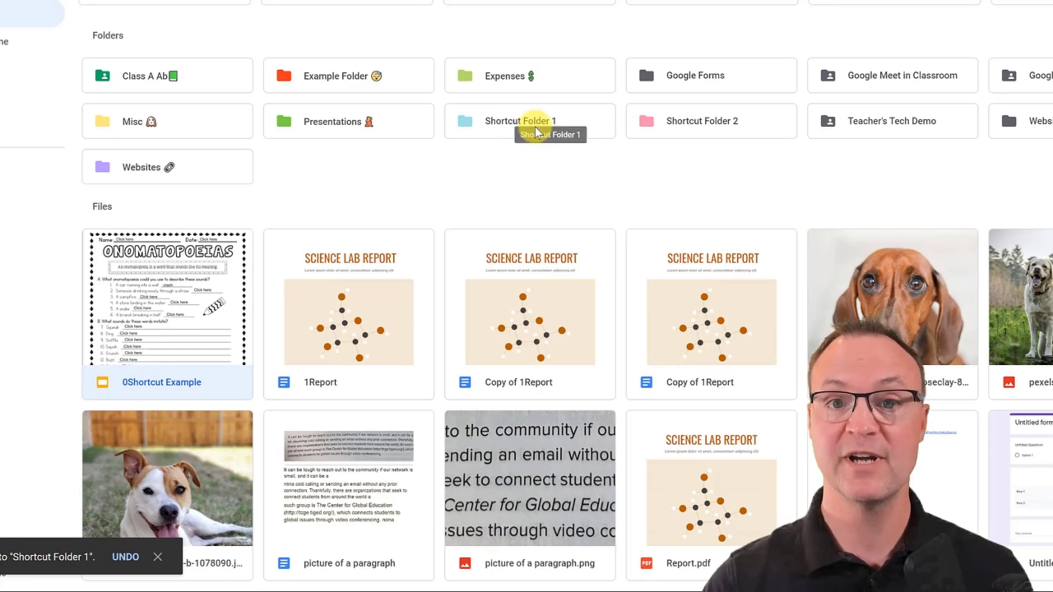
{"action": "double_click", "coordinate": [507, 126]}
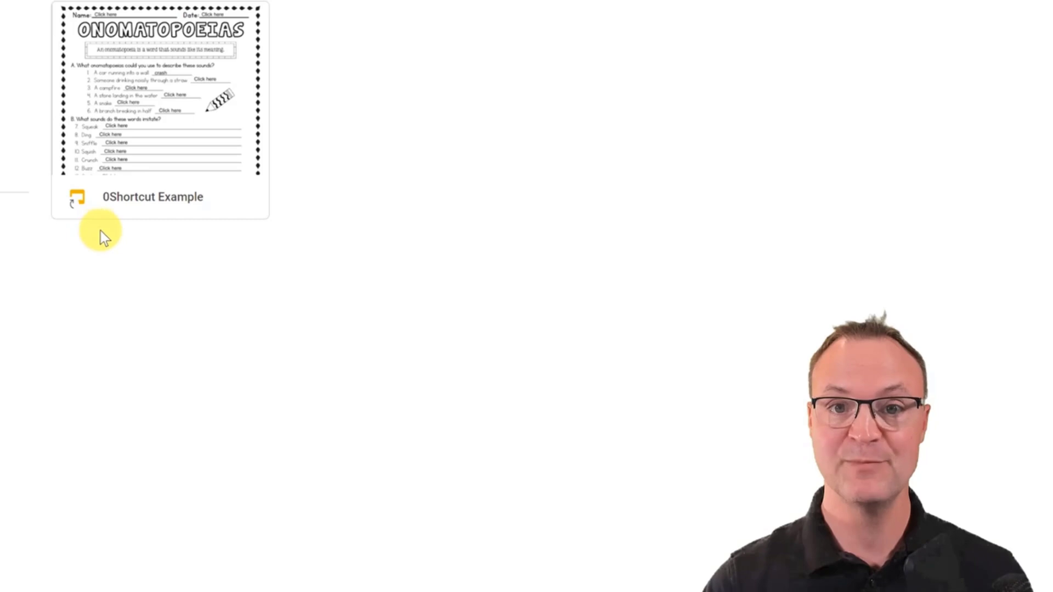
Ctrl+Shift-drag 0Shortcut Example onto Shortcut Folder 2 to create a shortcut there
{"action": "right_click", "coordinate": [163, 108]}
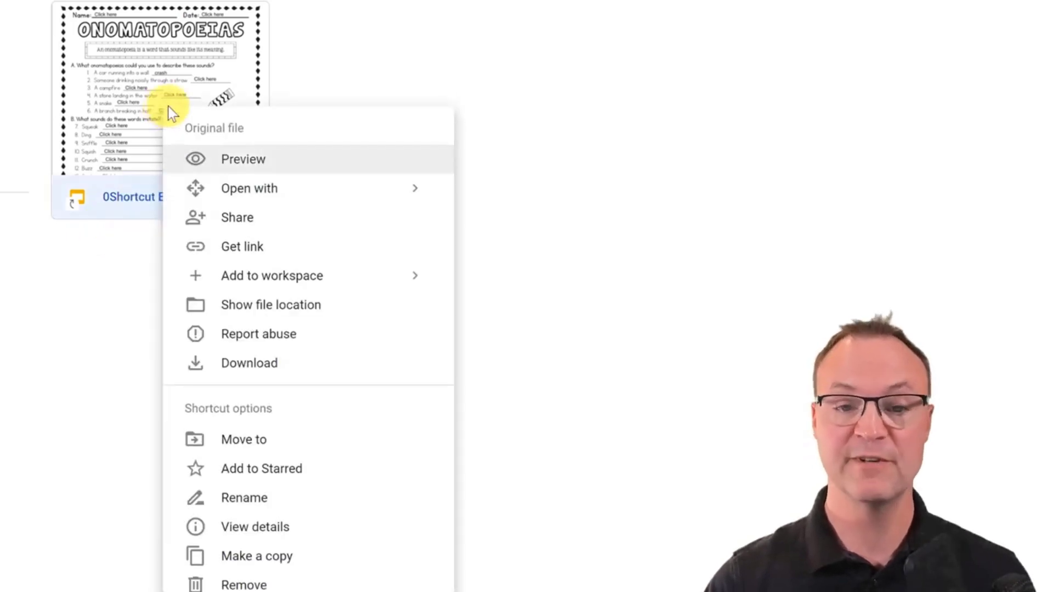
{"action": "left_click", "coordinate": [82, 333]}
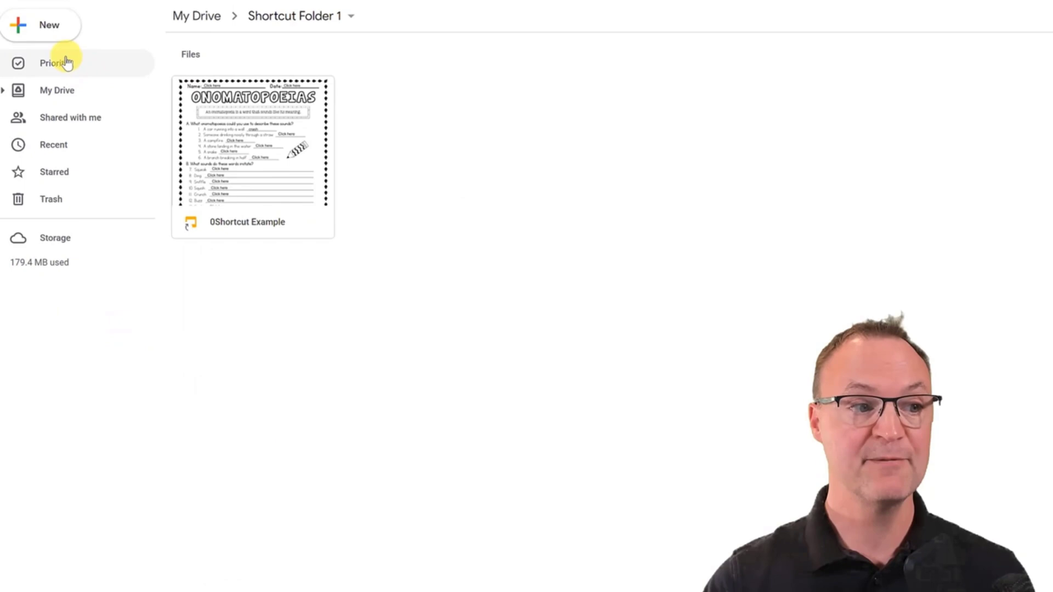
{"action": "left_click", "coordinate": [54, 93]}
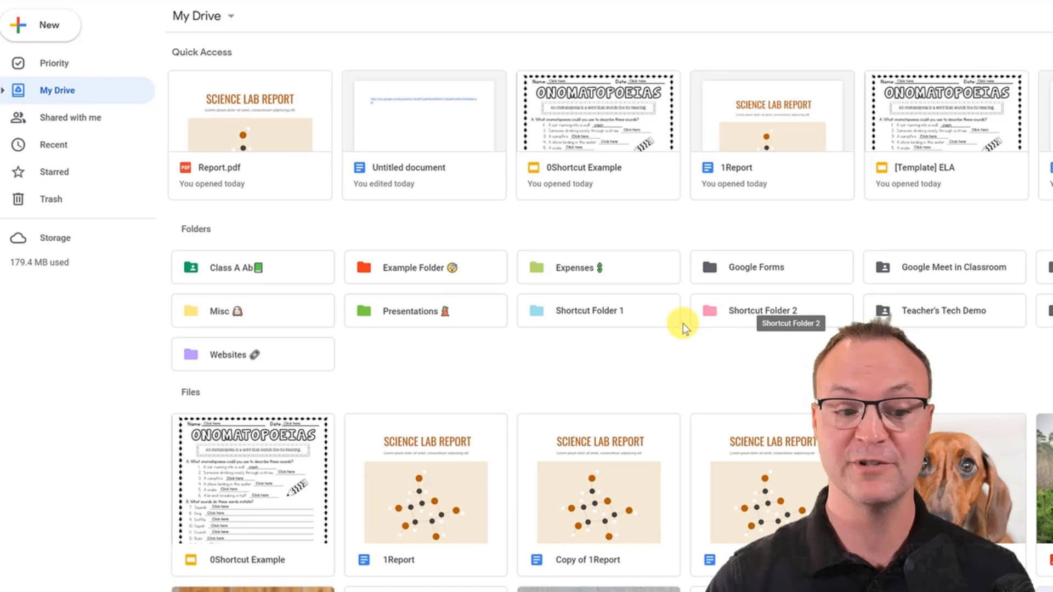
{"action": "left_click_drag", "start_coordinate": [287, 453], "coordinate": [686, 303]}
{"action": "key", "text": "ctrl+shift"}
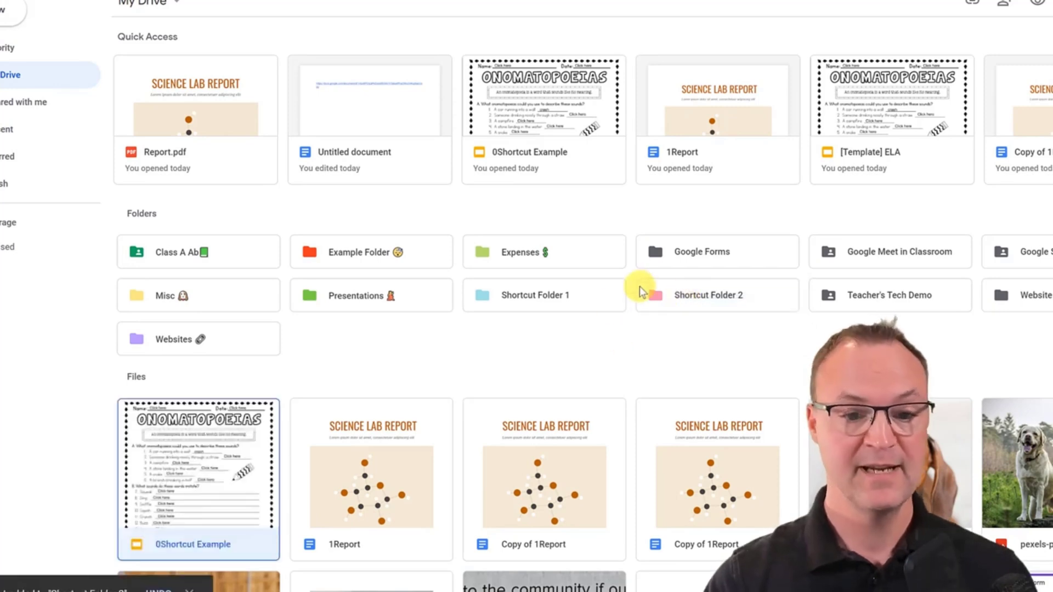
Verify the shortcut in Shortcut Folder 2, then drag 0Shortcut Example onto Shortcut Folder 1
{"action": "double_click", "coordinate": [692, 297]}
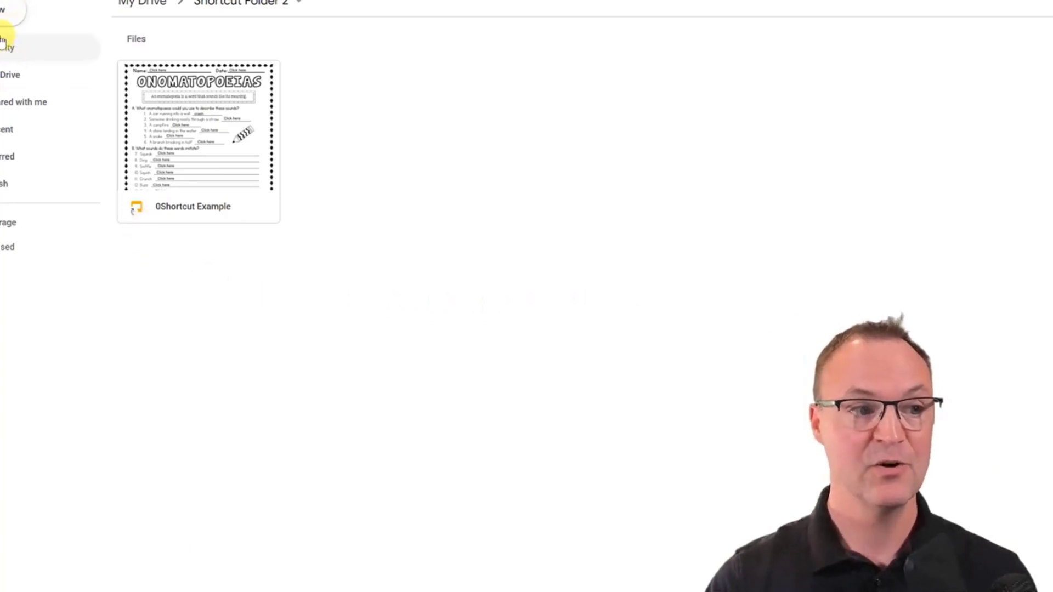
{"action": "left_click", "coordinate": [13, 74]}
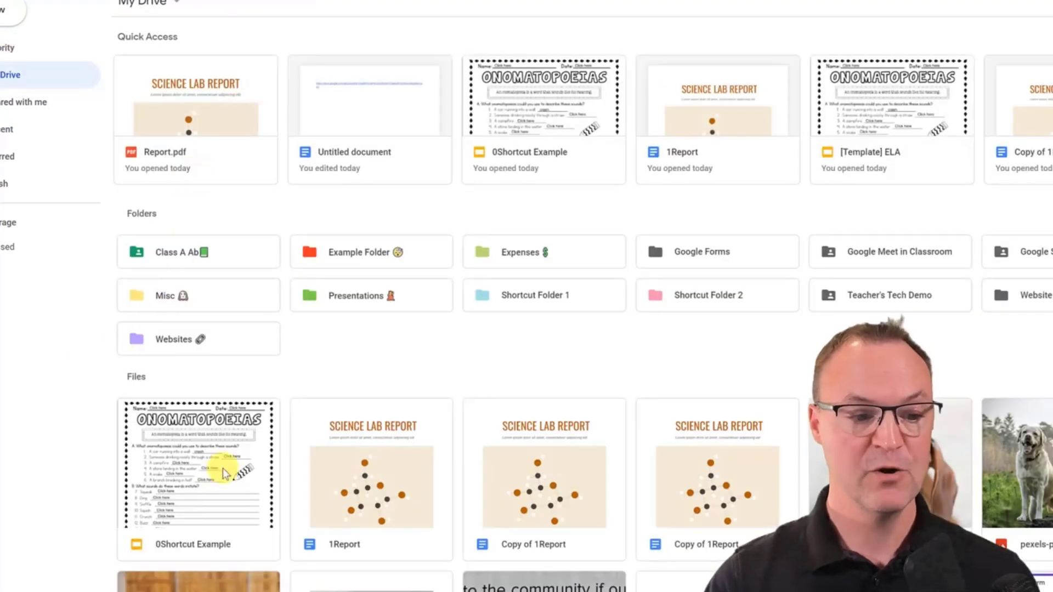
{"action": "left_click_drag", "start_coordinate": [213, 483], "coordinate": [510, 296]}
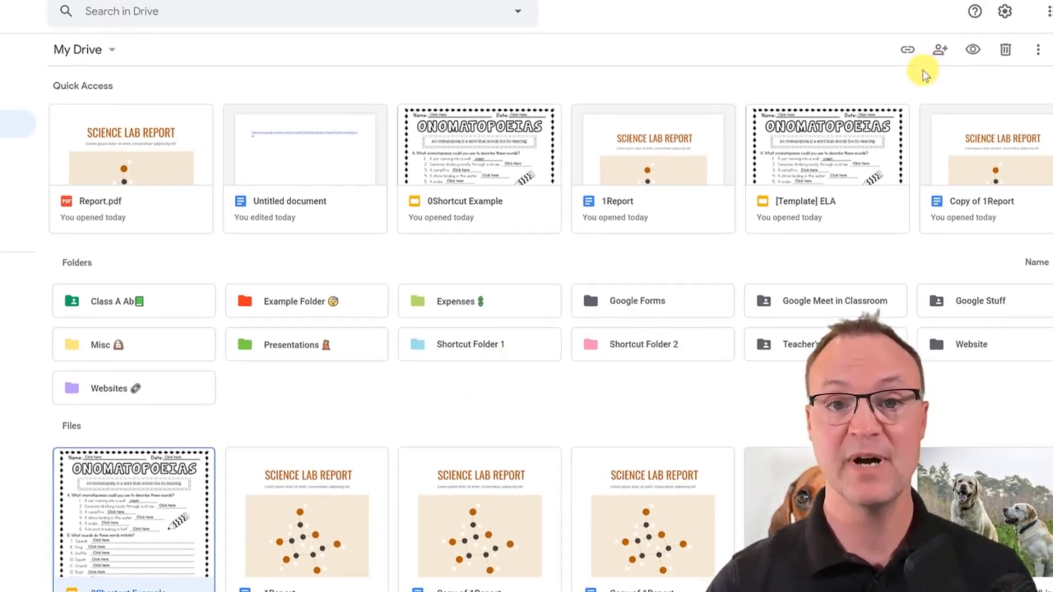
Open Keyboard shortcuts from the Settings gear and scroll to the Create and Upload sections
{"action": "left_click", "coordinate": [1005, 13]}
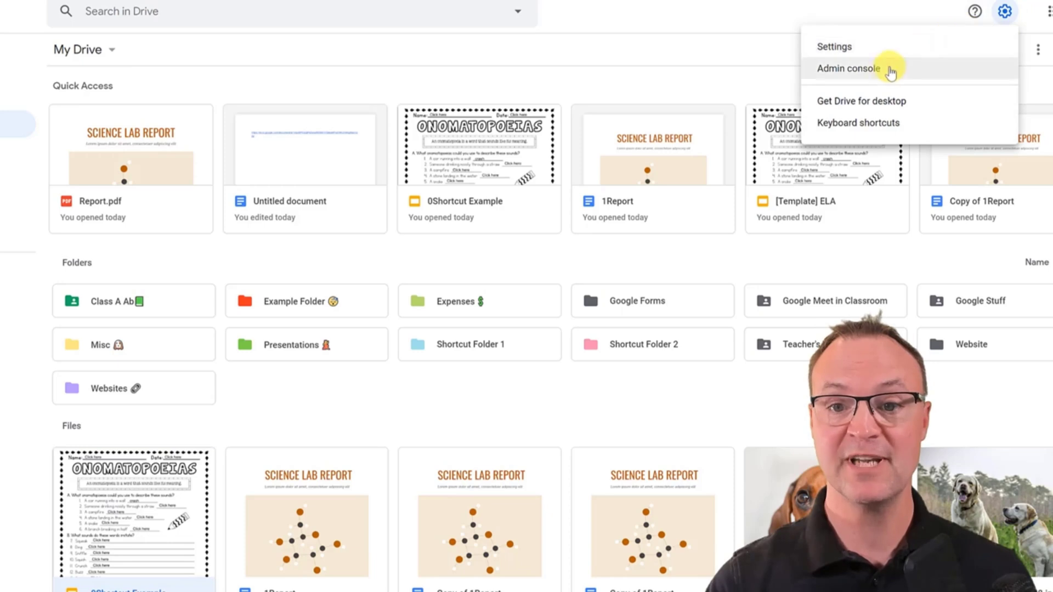
{"action": "left_click", "coordinate": [850, 124]}
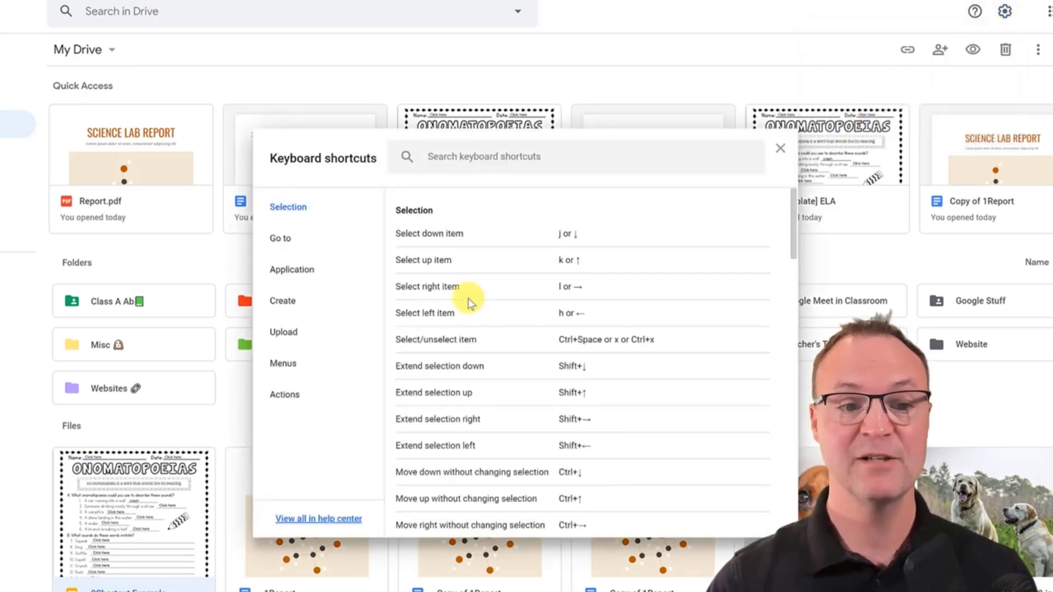
{"action": "scroll", "coordinate": [469, 299], "scroll_direction": "down", "scroll_amount": 5}
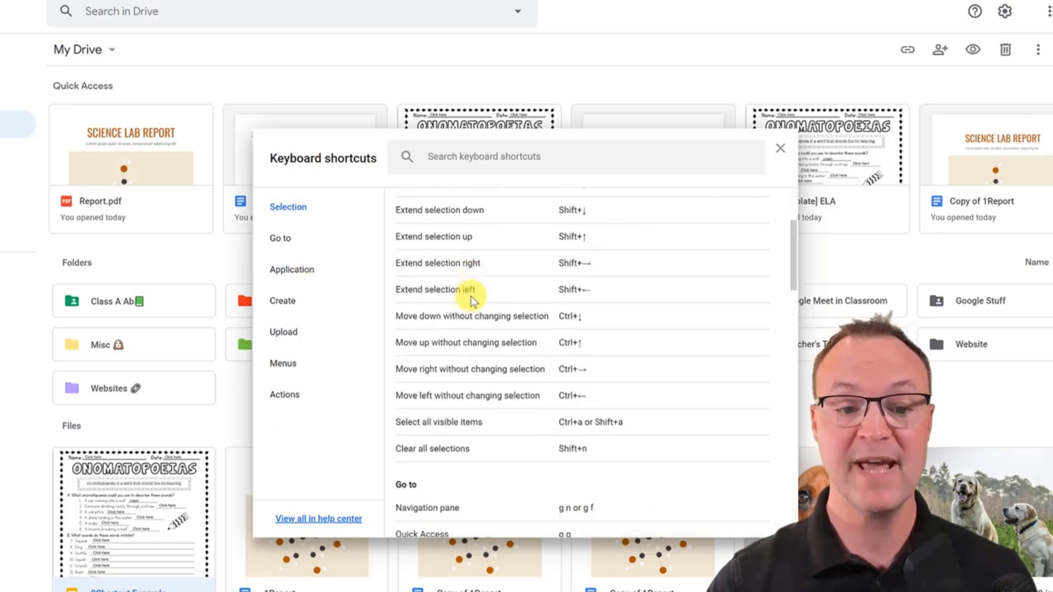
{"action": "scroll", "coordinate": [471, 297], "scroll_direction": "down", "scroll_amount": 3}
{"action": "scroll", "coordinate": [471, 299], "scroll_direction": "down", "scroll_amount": 4}
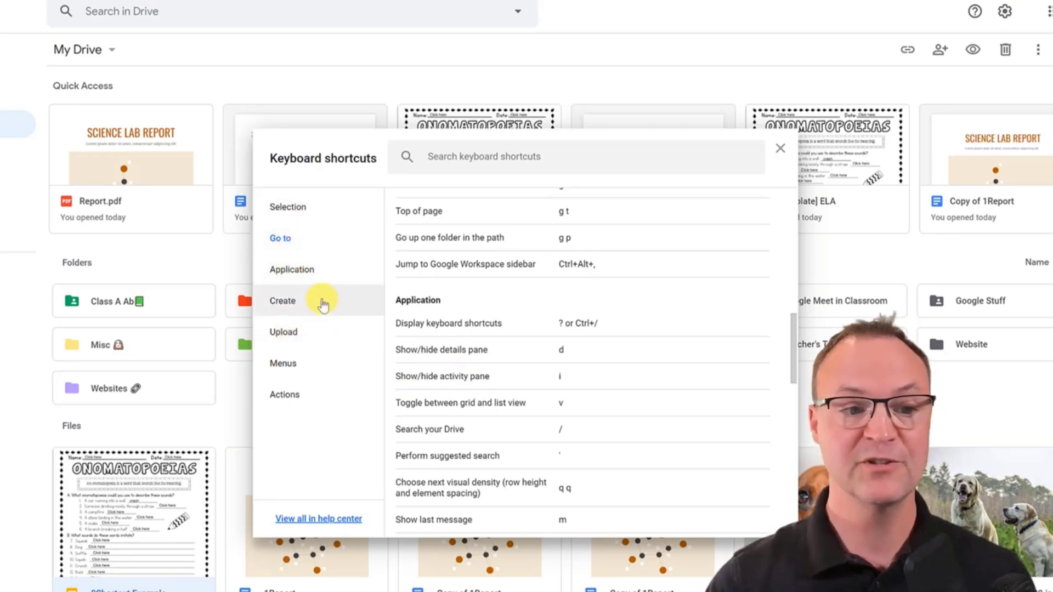
{"action": "scroll", "coordinate": [504, 374], "scroll_direction": "down", "scroll_amount": 7}
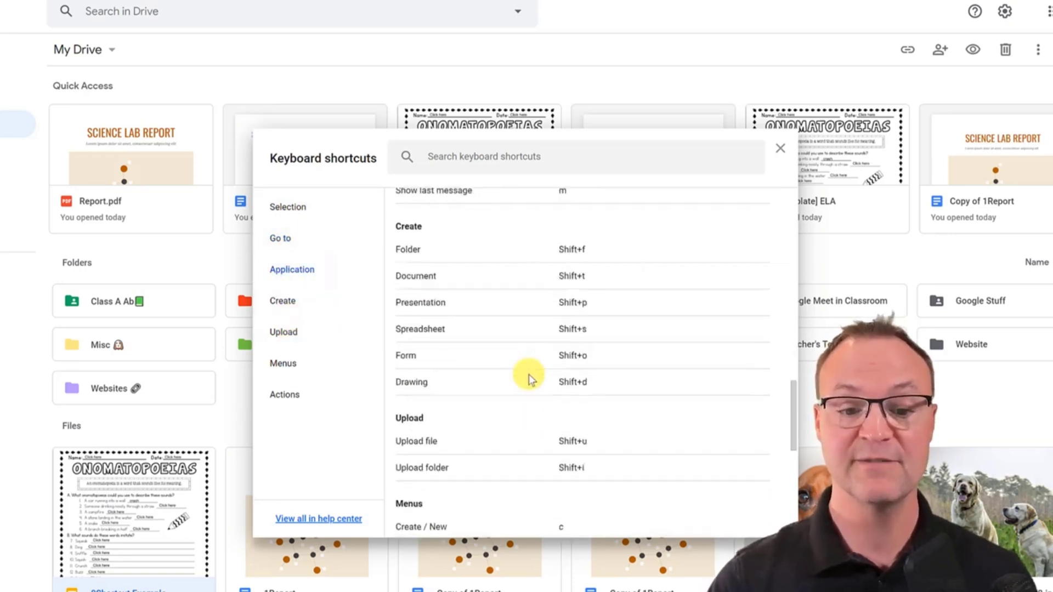